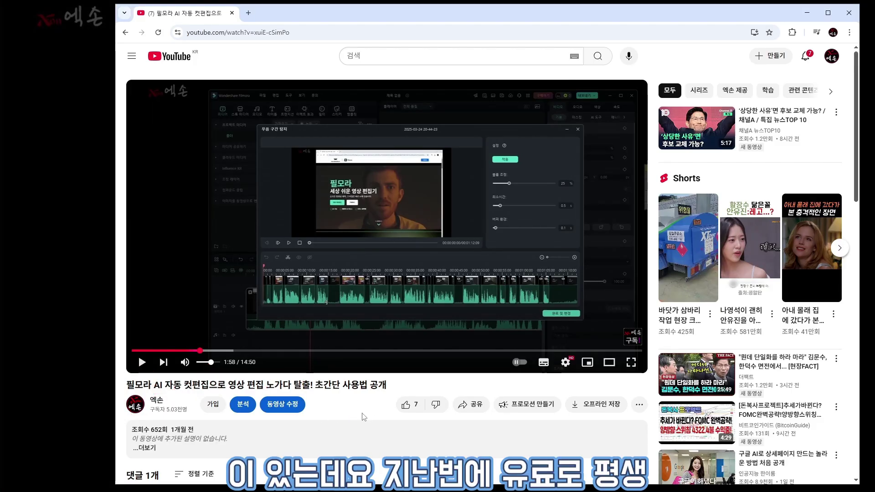
pyautogui.hotkey('ctrl', 'alt', 'g')
pyautogui.moveTo(430, 300); pyautogui.dragTo(436, 339)
pyautogui.moveTo(443, 311); pyautogui.dragTo(476, 339)
pyautogui.moveTo(456, 280); pyautogui.dragTo(483, 328)
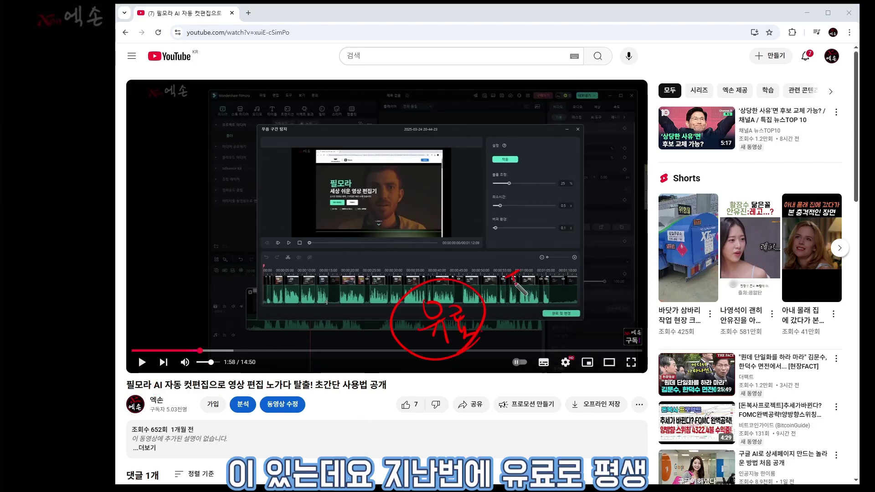
pyautogui.moveTo(515, 274)
pyautogui.mouseDown()
pyautogui.moveTo(519, 304)
pyautogui.moveTo(528, 286)
pyautogui.moveTo(567, 306)
pyautogui.mouseUp()
pyautogui.moveTo(572, 287); pyautogui.dragTo(593, 304)
pyautogui.moveTo(524, 332); pyautogui.dragTo(593, 313)
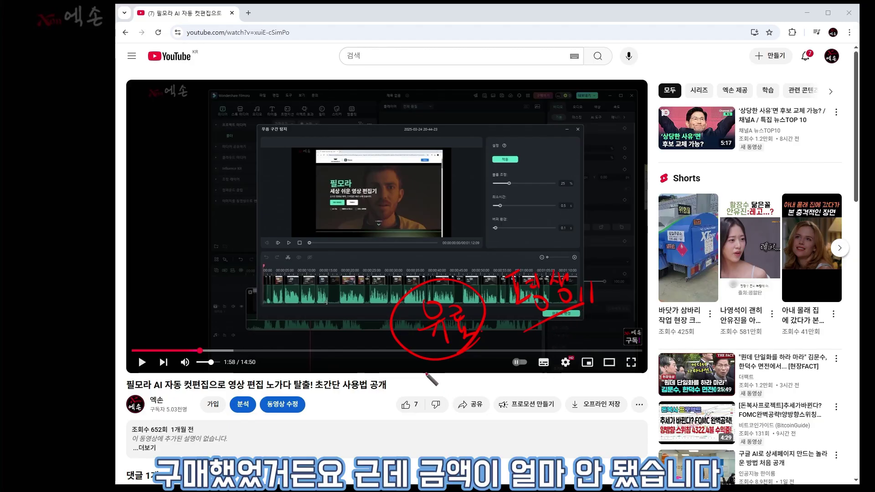
pyautogui.hotkey('ctrl', 'alt', 'g')
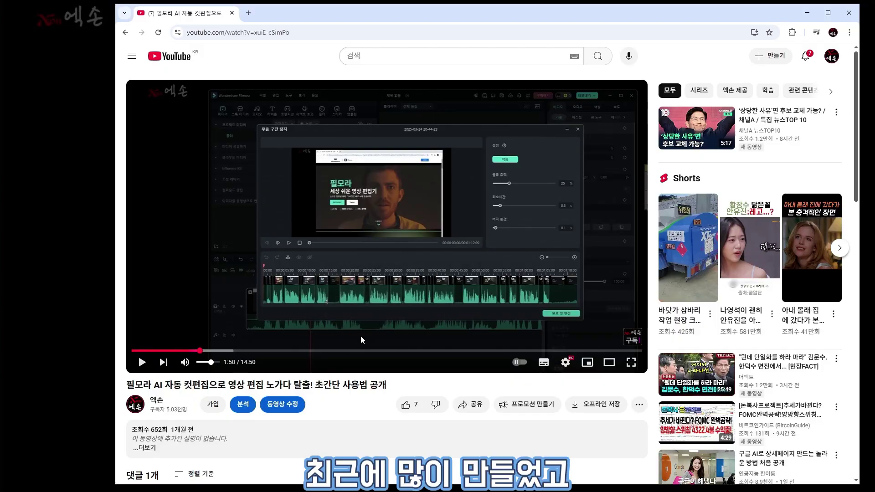
pyautogui.hotkey('ctrl', 'alt', 'g')
pyautogui.moveTo(431, 300); pyautogui.dragTo(504, 303)
pyautogui.moveTo(474, 267)
pyautogui.mouseDown()
pyautogui.moveTo(525, 306)
pyautogui.moveTo(541, 299)
pyautogui.mouseUp()
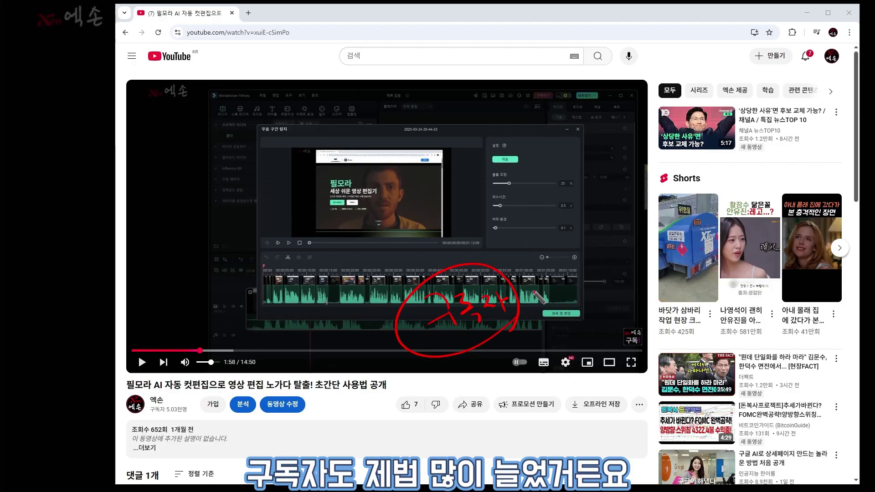
pyautogui.hotkey('ctrl', 'alt', 'g')
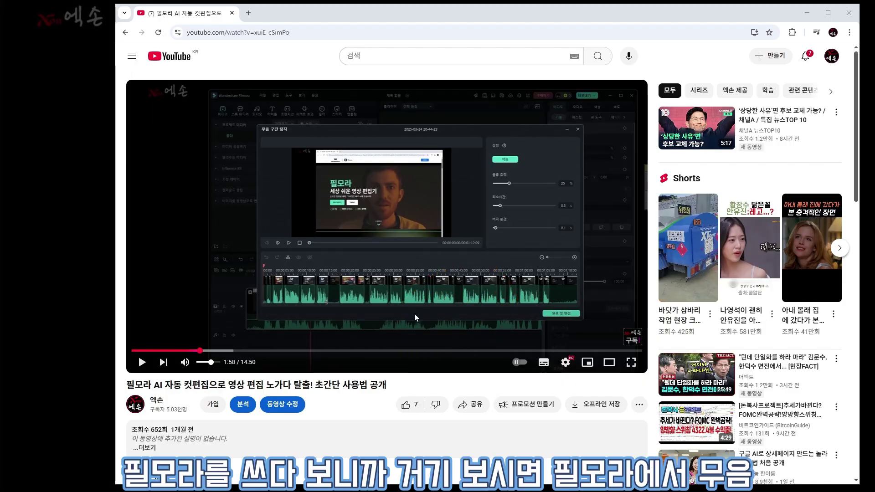
pyautogui.hotkey('ctrl', 'alt', 'g')
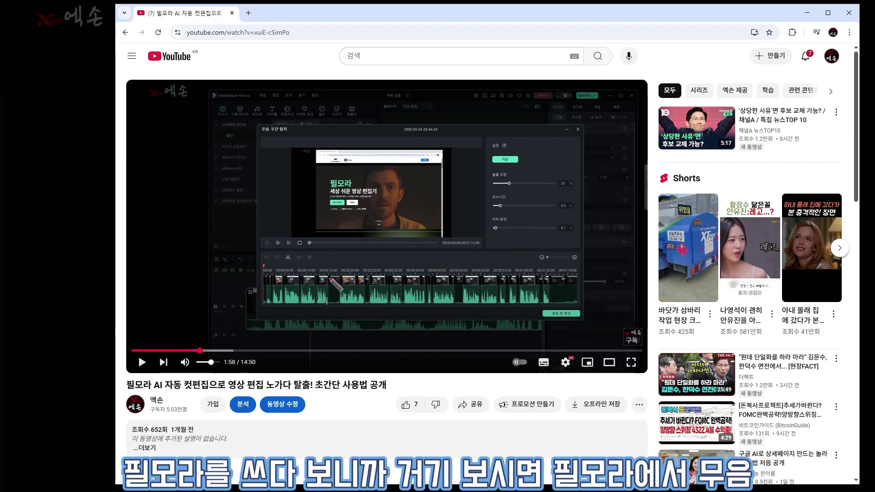
pyautogui.moveTo(506, 139); pyautogui.dragTo(496, 137)
pyautogui.moveTo(287, 121); pyautogui.dragTo(273, 120)
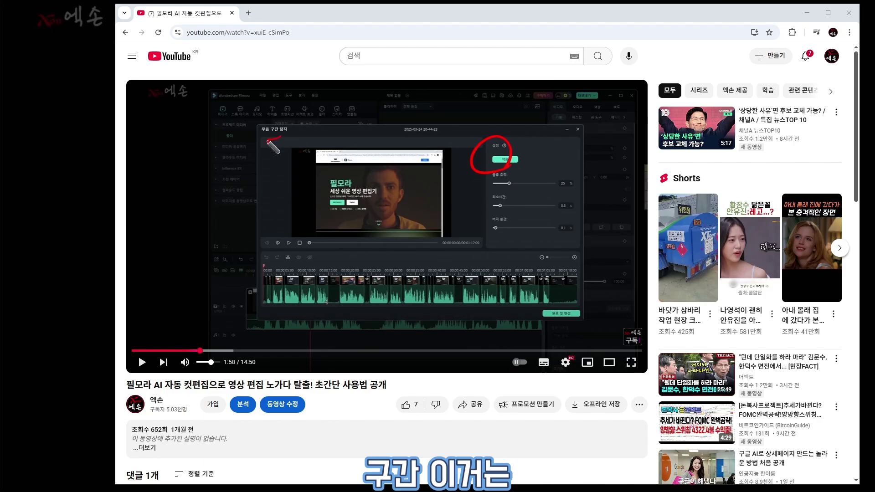
pyautogui.moveTo(285, 175)
pyautogui.mouseDown()
pyautogui.moveTo(279, 194)
pyautogui.moveTo(305, 190)
pyautogui.mouseUp()
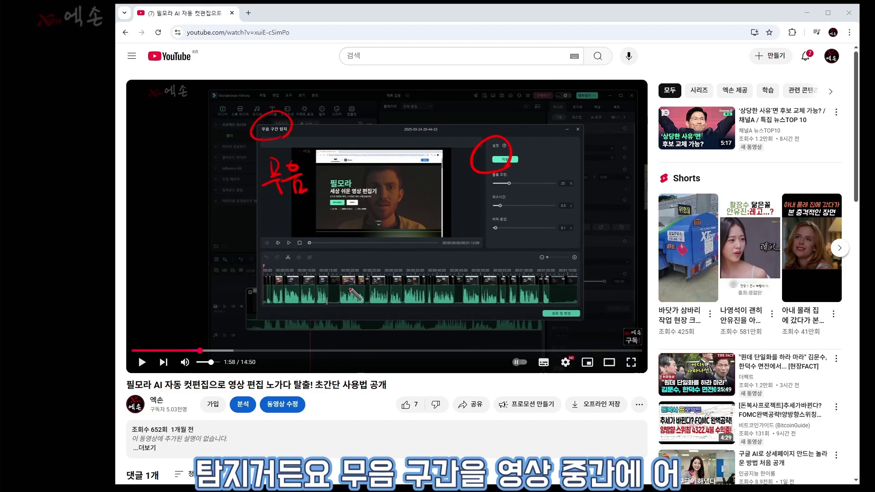
pyautogui.moveTo(329, 272)
pyautogui.mouseDown()
pyautogui.moveTo(328, 313)
pyautogui.moveTo(342, 301)
pyautogui.mouseUp()
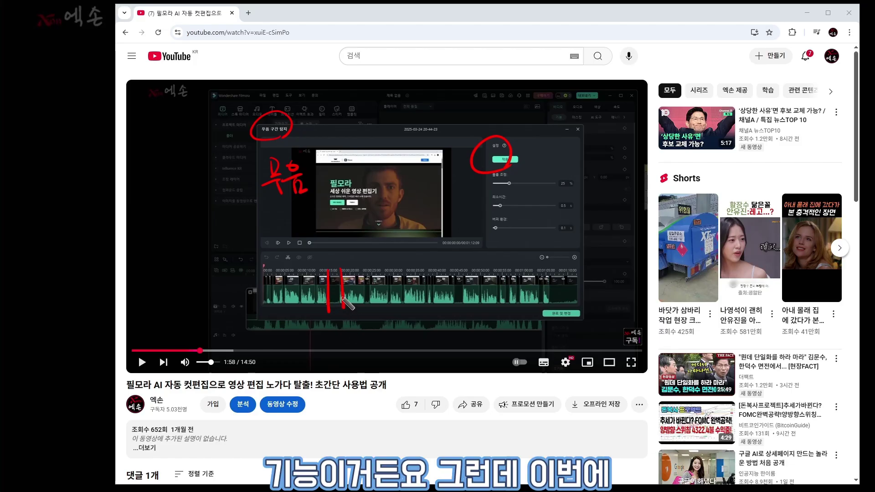
pyautogui.press('Escape')
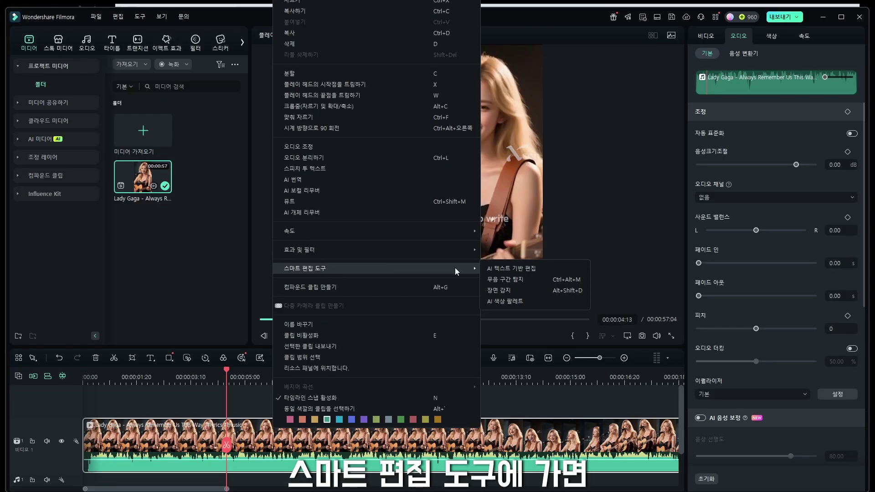
# Switch to Filmora and open AI text-based editing (AI 텍스트 기반 편집) for the selected timeline clip
pyautogui.click(522, 270)
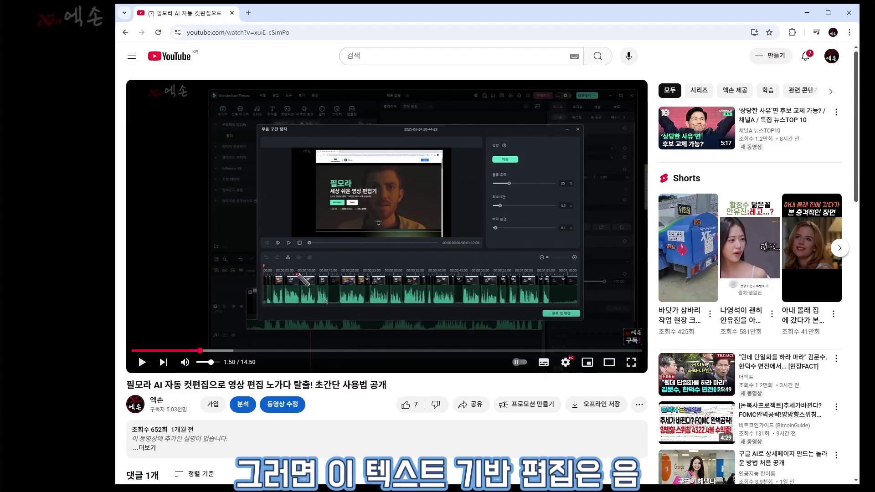
pyautogui.moveTo(304, 279)
pyautogui.mouseDown()
pyautogui.moveTo(298, 273)
pyautogui.moveTo(374, 292)
pyautogui.moveTo(349, 310)
pyautogui.mouseUp()
pyautogui.moveTo(436, 256)
pyautogui.mouseDown()
pyautogui.moveTo(450, 268)
pyautogui.moveTo(443, 273)
pyautogui.moveTo(479, 270)
pyautogui.mouseUp()
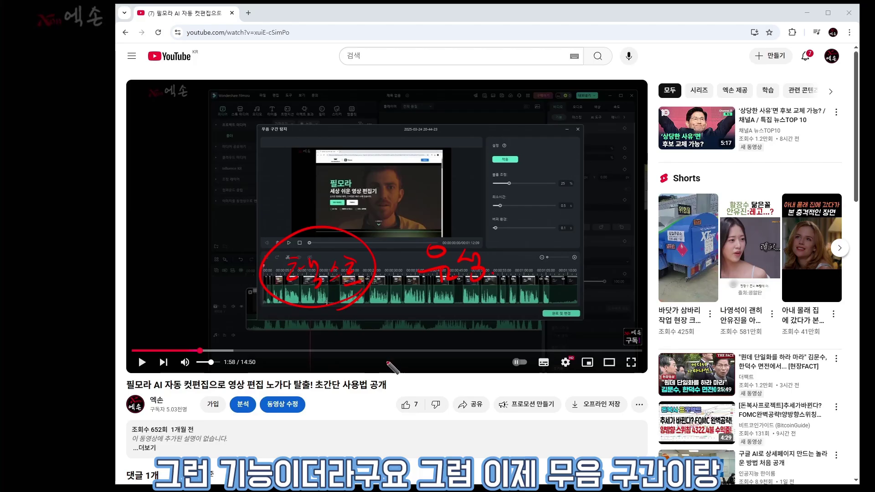
pyautogui.moveTo(283, 145); pyautogui.dragTo(286, 130)
pyautogui.moveTo(269, 163)
pyautogui.mouseDown()
pyautogui.moveTo(299, 171)
pyautogui.moveTo(306, 196)
pyautogui.moveTo(352, 167)
pyautogui.moveTo(344, 174)
pyautogui.mouseUp()
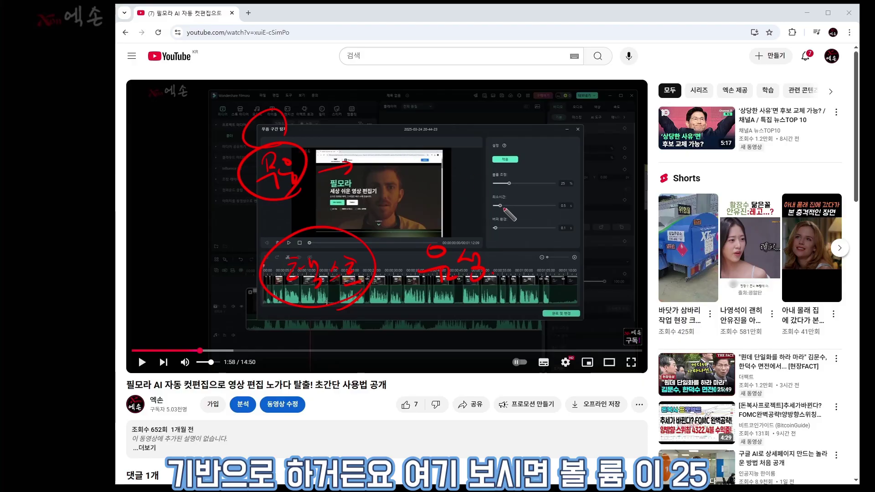
pyautogui.moveTo(513, 174); pyautogui.dragTo(510, 176)
pyautogui.moveTo(565, 178); pyautogui.dragTo(571, 192)
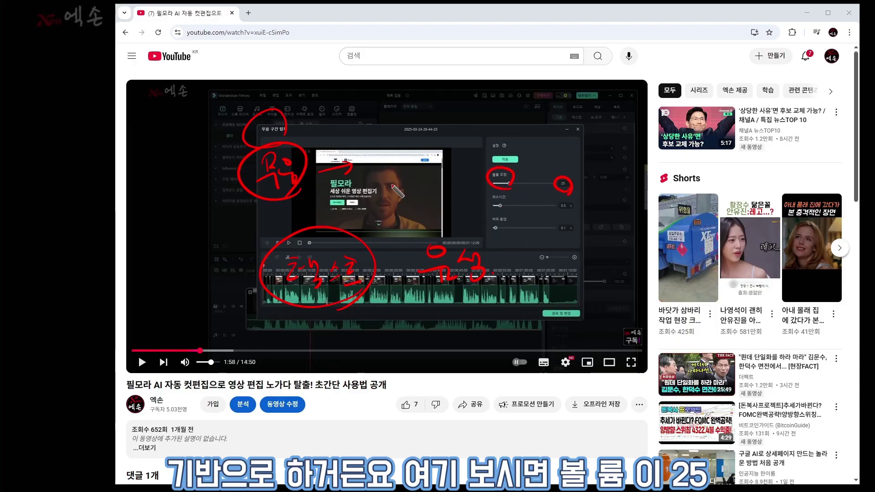
pyautogui.moveTo(378, 163); pyautogui.dragTo(379, 138)
pyautogui.moveTo(369, 150); pyautogui.dragTo(388, 150)
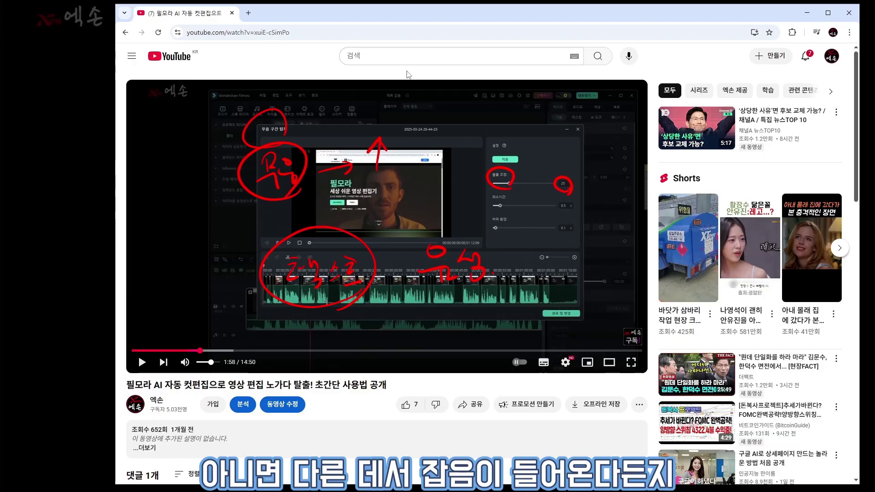
pyautogui.moveTo(439, 143)
pyautogui.mouseDown()
pyautogui.moveTo(465, 162)
pyautogui.moveTo(470, 184)
pyautogui.moveTo(479, 173)
pyautogui.moveTo(467, 178)
pyautogui.mouseUp()
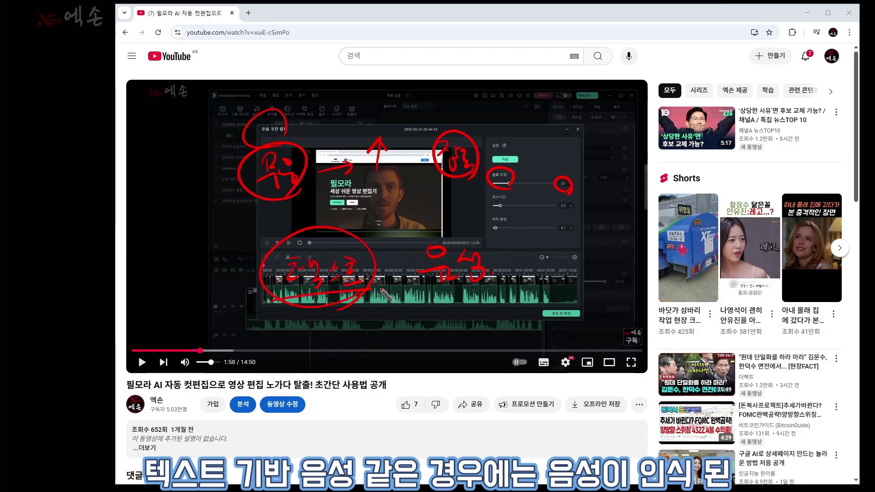
pyautogui.moveTo(436, 289)
pyautogui.mouseDown()
pyautogui.moveTo(484, 287)
pyautogui.moveTo(506, 268)
pyautogui.mouseUp()
pyautogui.moveTo(510, 261)
pyautogui.mouseDown()
pyautogui.moveTo(538, 266)
pyautogui.moveTo(552, 250)
pyautogui.moveTo(583, 272)
pyautogui.mouseUp()
pyautogui.click(586, 275)
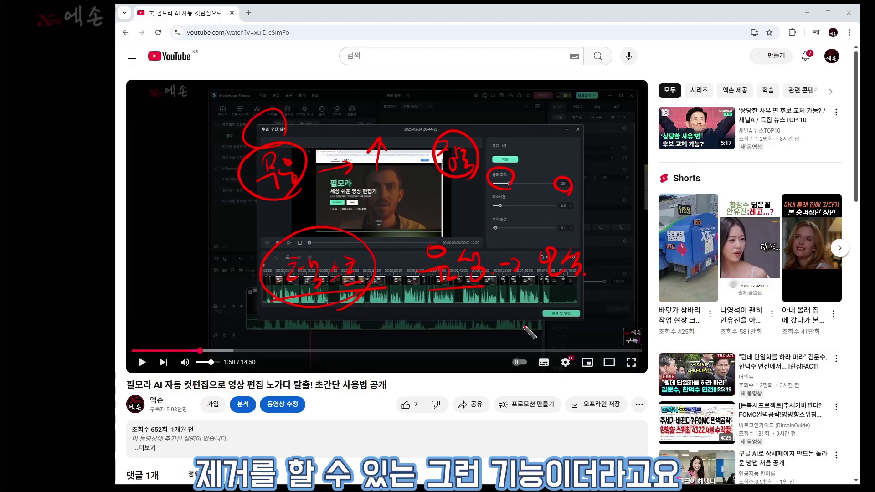
pyautogui.press('Escape')
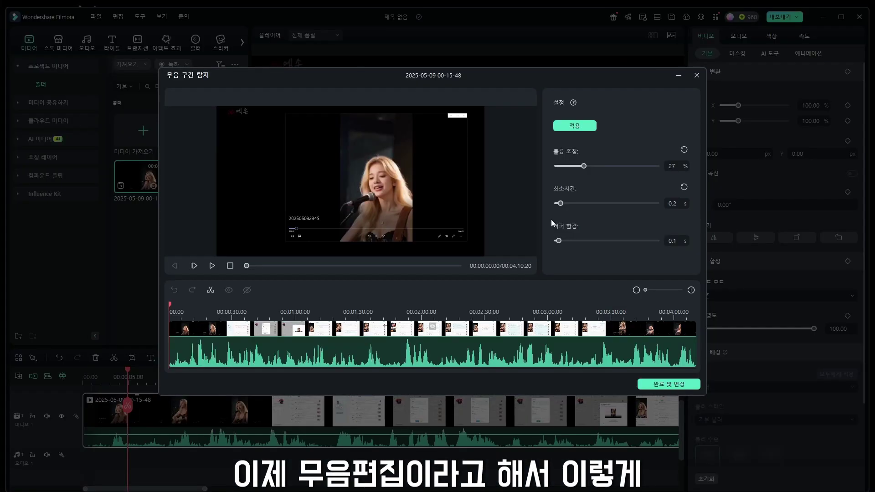
pyautogui.moveTo(590, 185)
pyautogui.mouseDown()
pyautogui.moveTo(557, 155)
pyautogui.moveTo(593, 157)
pyautogui.moveTo(576, 216)
pyautogui.mouseUp()
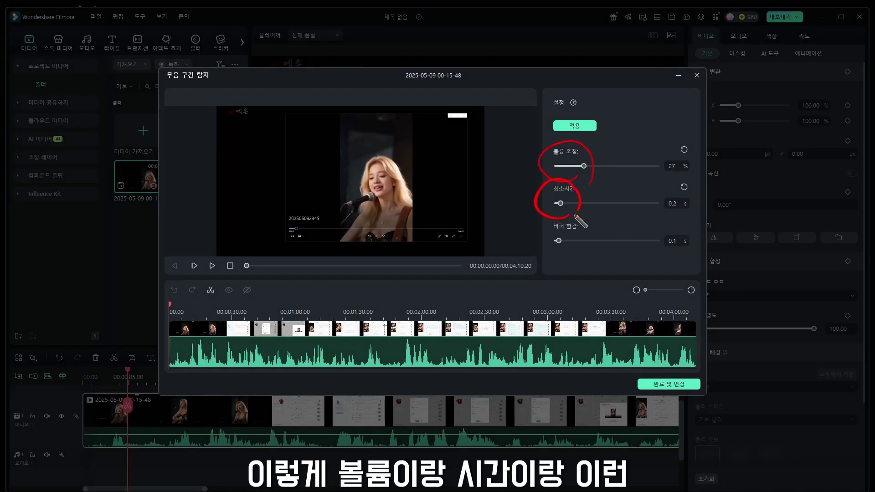
pyautogui.click(574, 126)
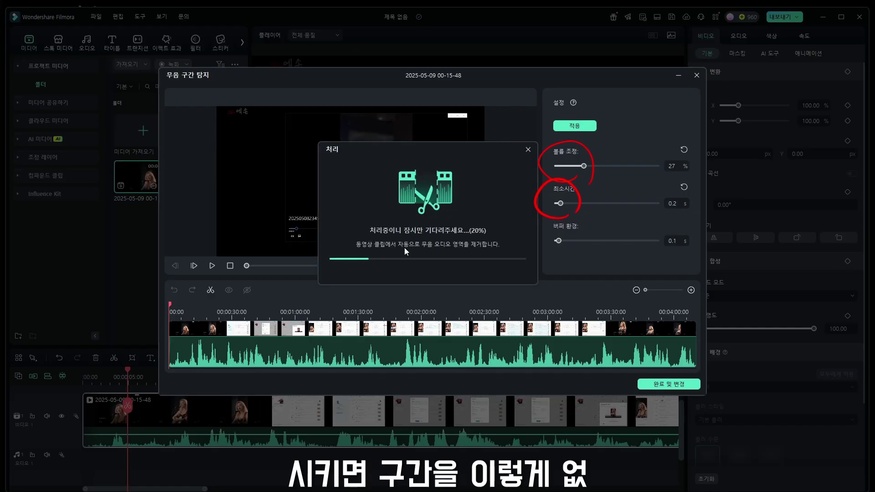
pyautogui.moveTo(380, 341); pyautogui.dragTo(377, 367)
pyautogui.press('Escape')
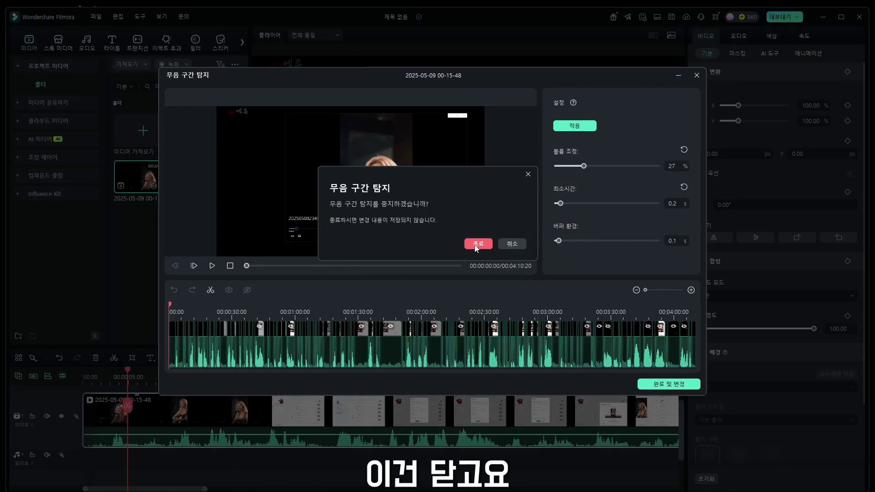
pyautogui.click(476, 245)
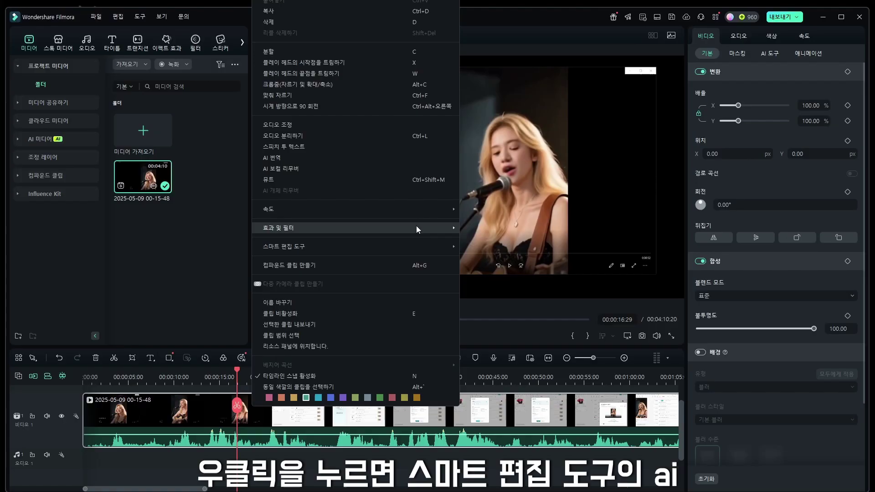
# Generate a transcript of the timeline clip with AI text-based editing, using 한국어 (한국) as the language
pyautogui.moveTo(447, 246)
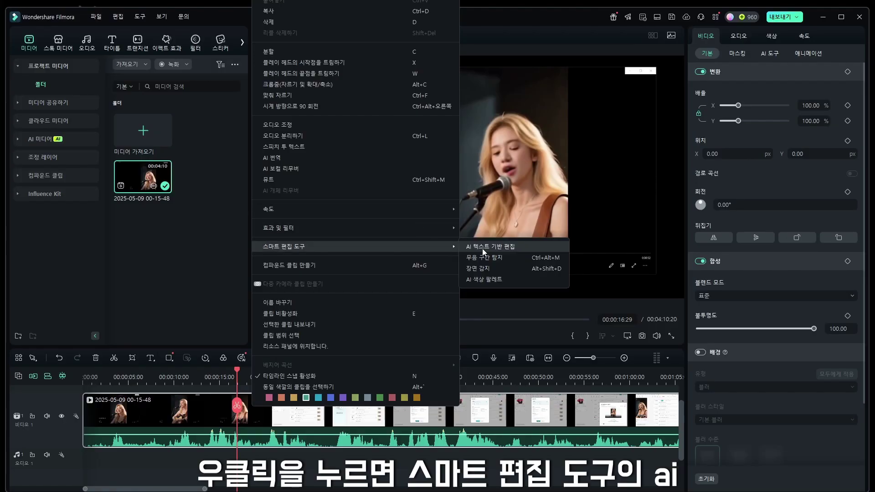
pyautogui.click(484, 248)
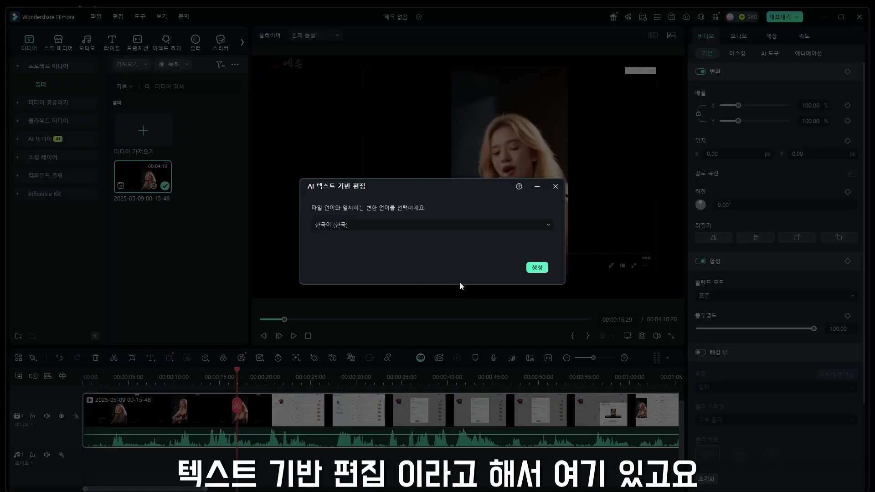
pyautogui.moveTo(348, 239)
pyautogui.mouseDown()
pyautogui.moveTo(356, 220)
pyautogui.moveTo(343, 250)
pyautogui.mouseUp()
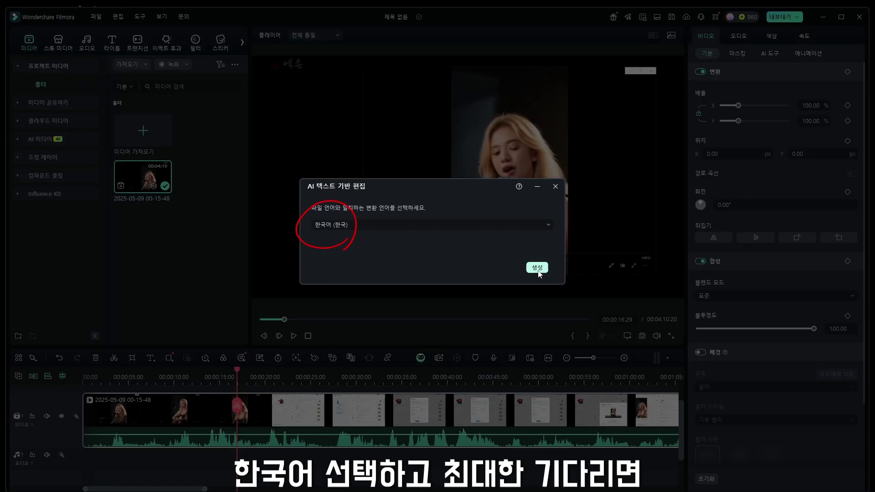
pyautogui.click(537, 269)
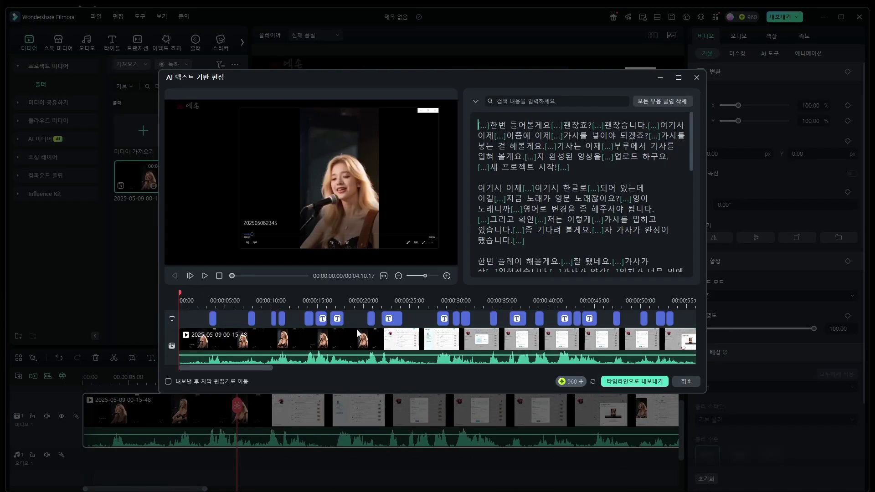
# Check the recognised segments "한번 들어볼게요" and "괜찮죠?", and delete all silent clips from the transcript edit
pyautogui.click(215, 320)
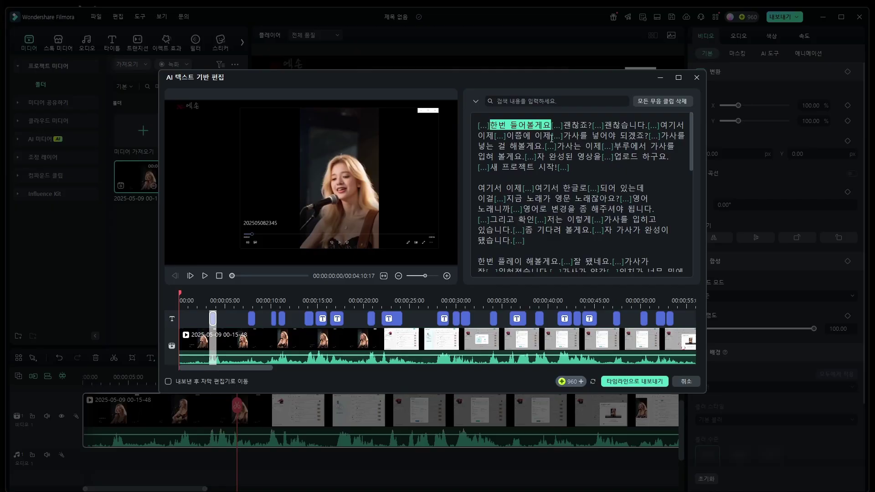
pyautogui.click(589, 126)
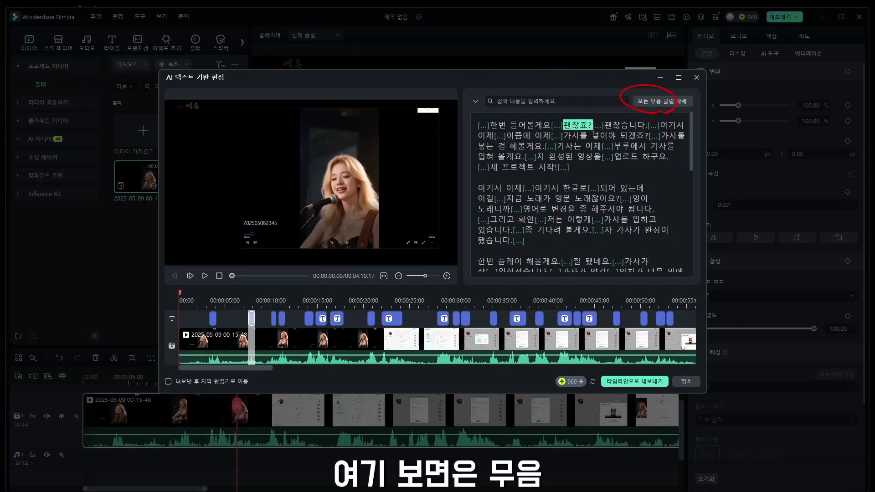
pyautogui.moveTo(347, 307); pyautogui.dragTo(347, 352)
pyautogui.moveTo(364, 321); pyautogui.dragTo(364, 346)
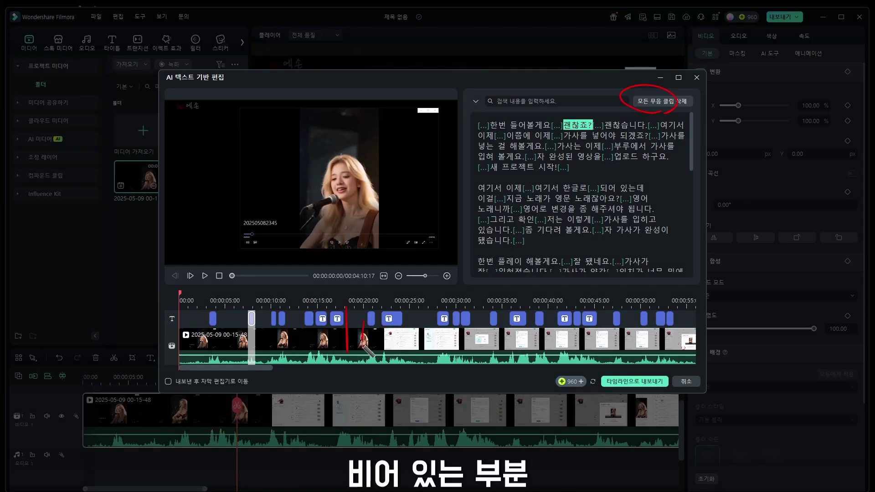
pyautogui.press('Escape')
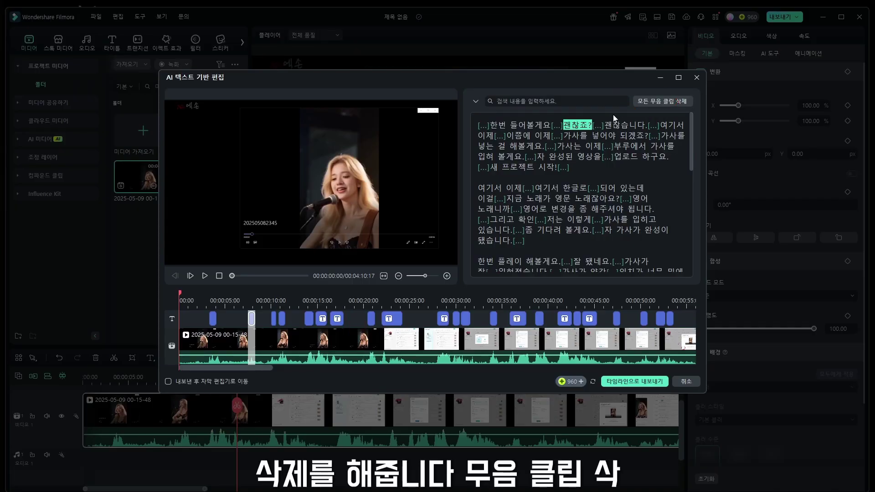
pyautogui.click(647, 102)
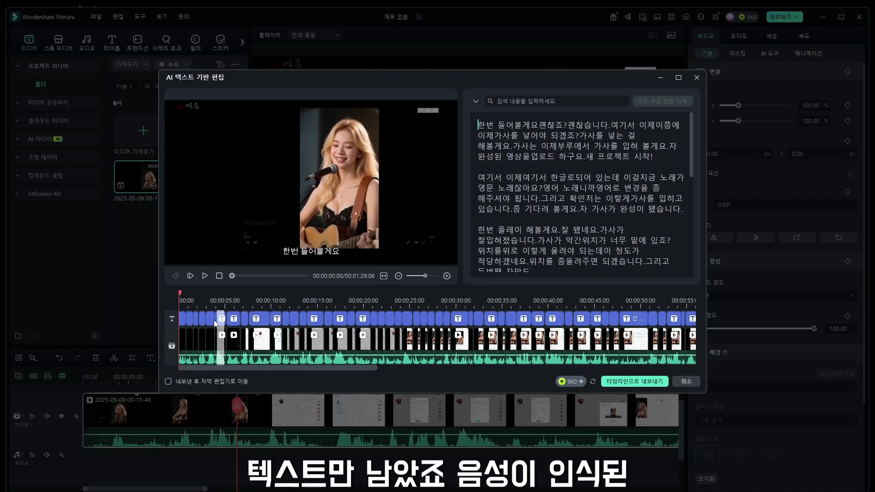
# Return the playhead to the start and play back the trimmed video in the AI text-based editor
pyautogui.click(189, 300)
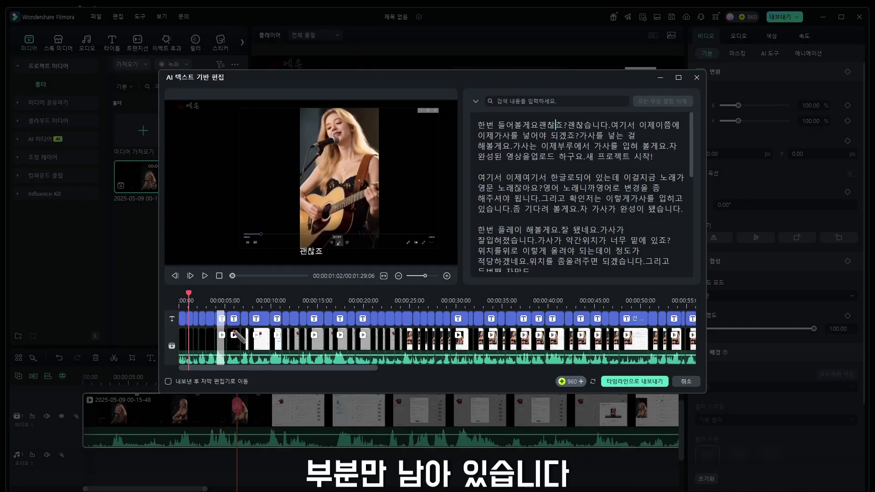
pyautogui.moveTo(188, 297); pyautogui.dragTo(180, 295)
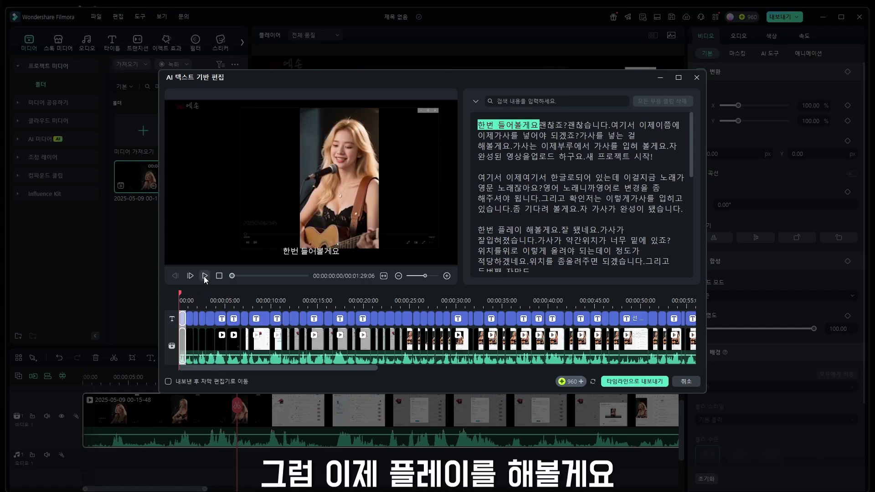
pyautogui.click(205, 276)
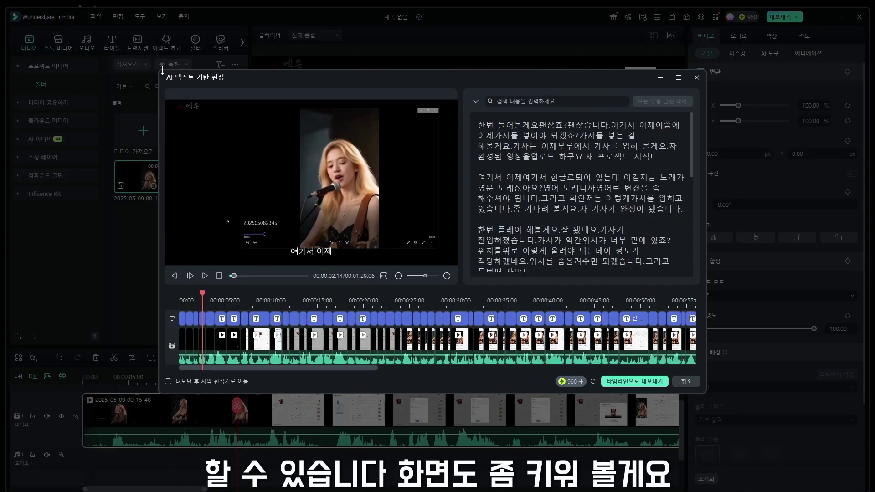
# Enlarge the AI text-based editing window and export the silence-trimmed edit to the timeline
pyautogui.moveTo(159, 70); pyautogui.dragTo(103, 12)
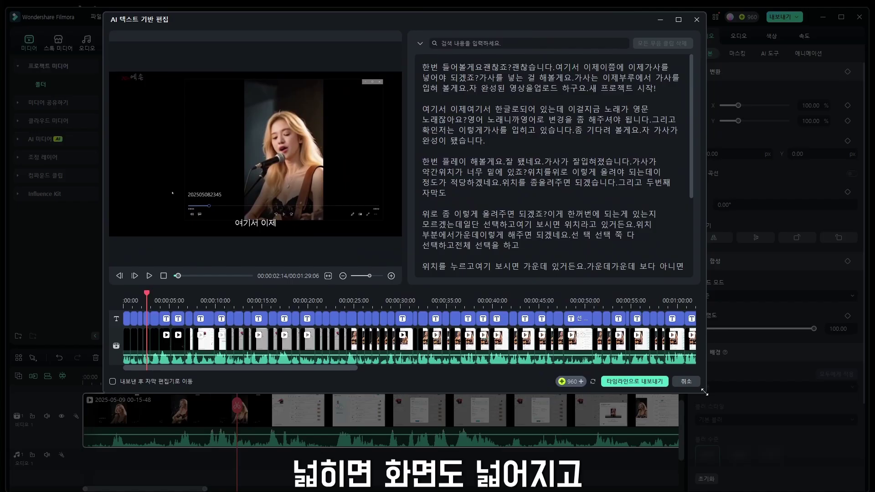
pyautogui.moveTo(705, 392); pyautogui.dragTo(828, 491)
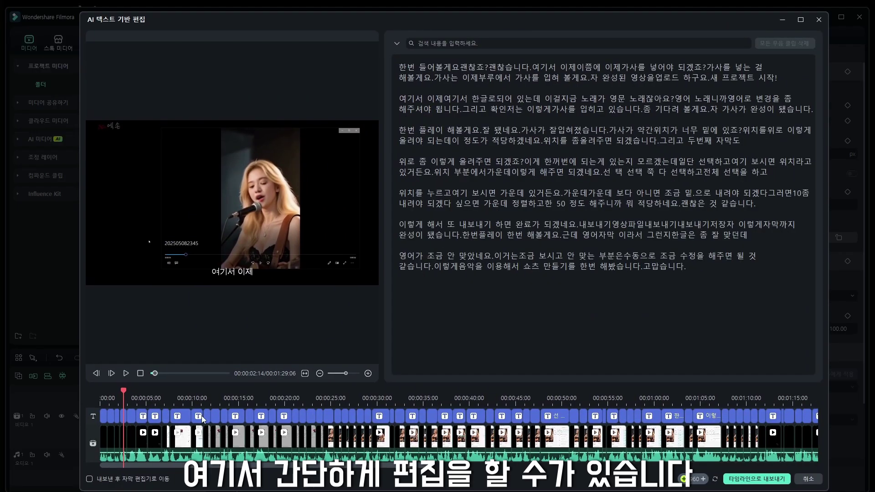
pyautogui.click(127, 376)
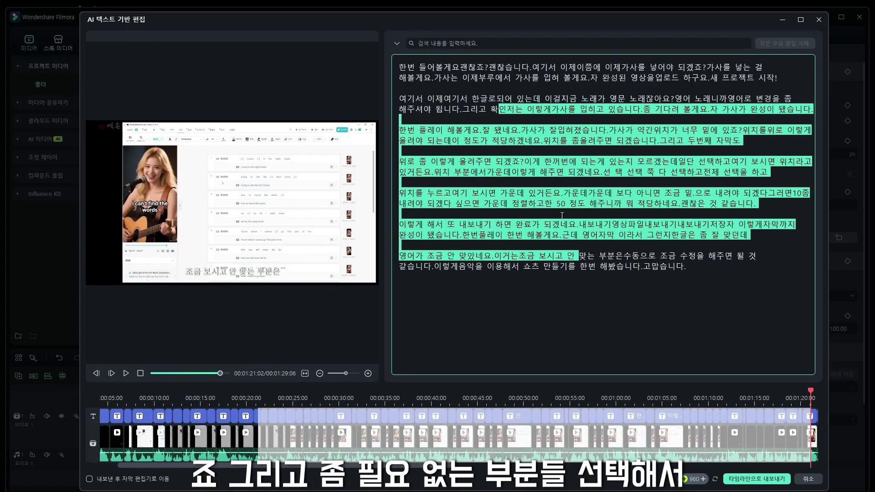
pyautogui.click(562, 216)
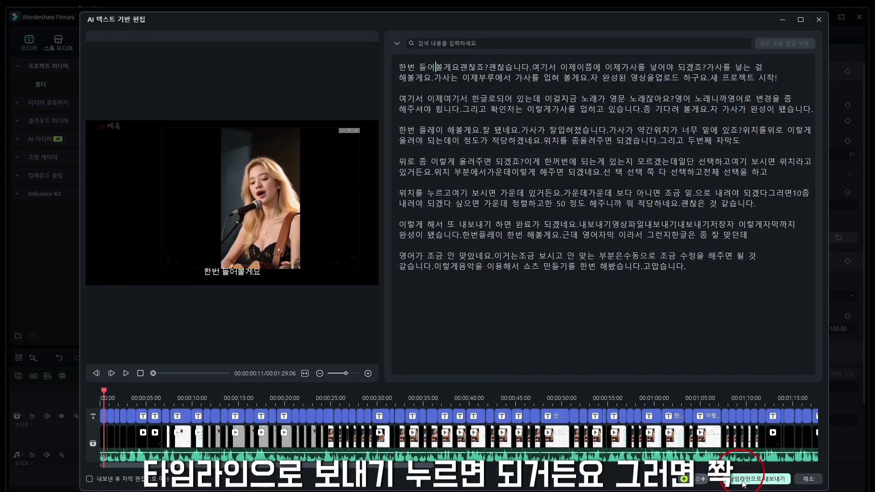
pyautogui.click(744, 483)
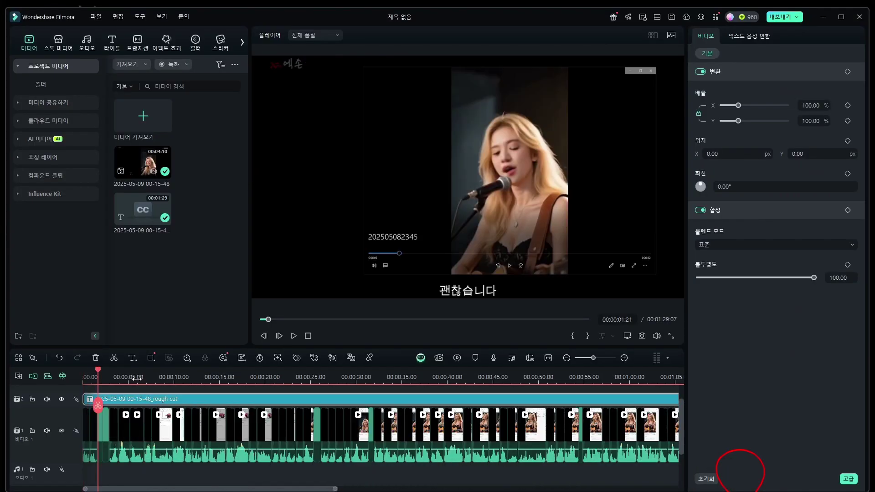
pyautogui.moveTo(133, 378); pyautogui.dragTo(199, 377)
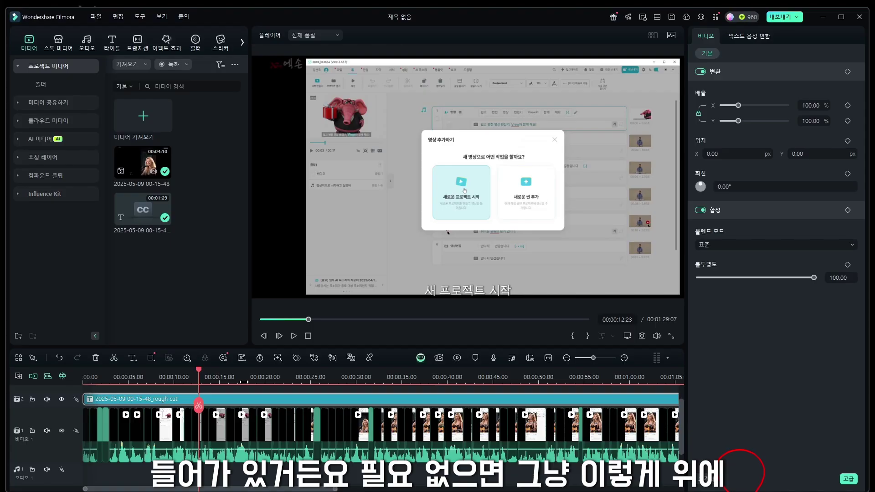
pyautogui.click(285, 379)
pyautogui.rightClick(267, 403)
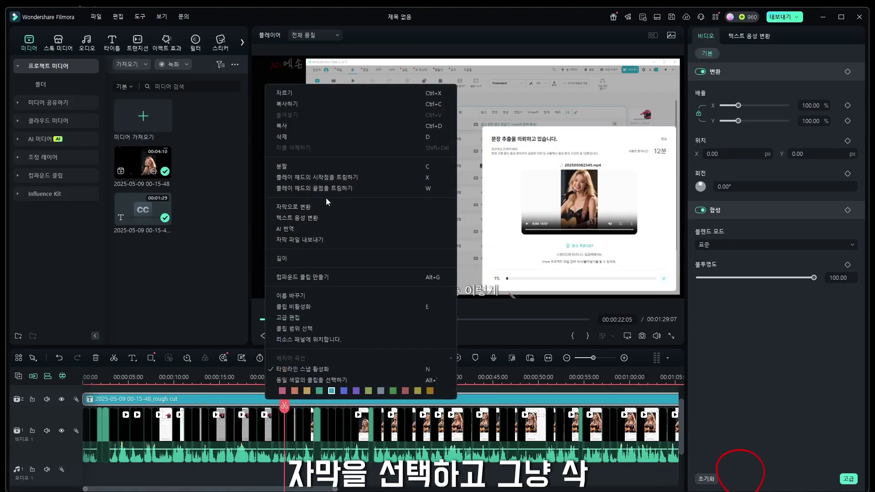
pyautogui.click(287, 385)
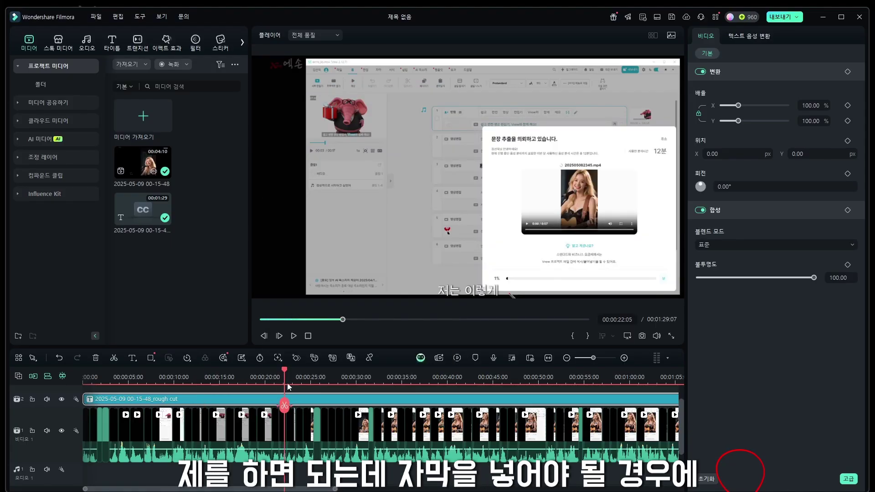
pyautogui.rightClick(263, 402)
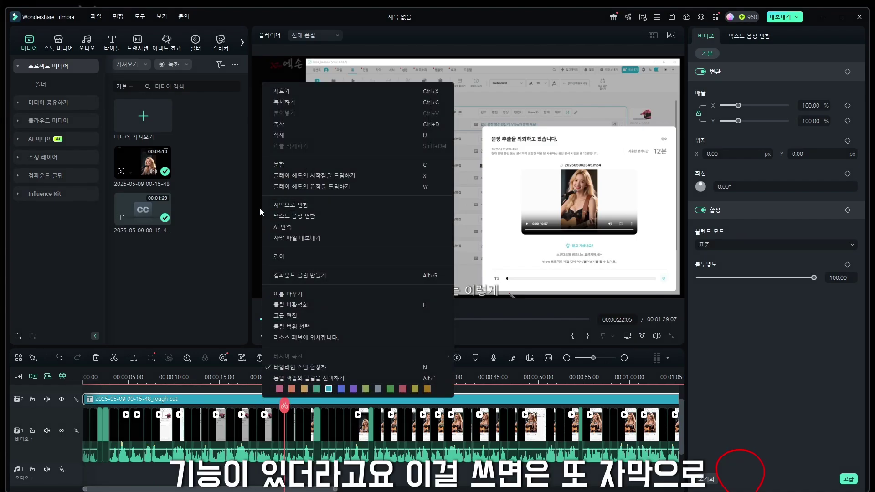
pyautogui.click(248, 217)
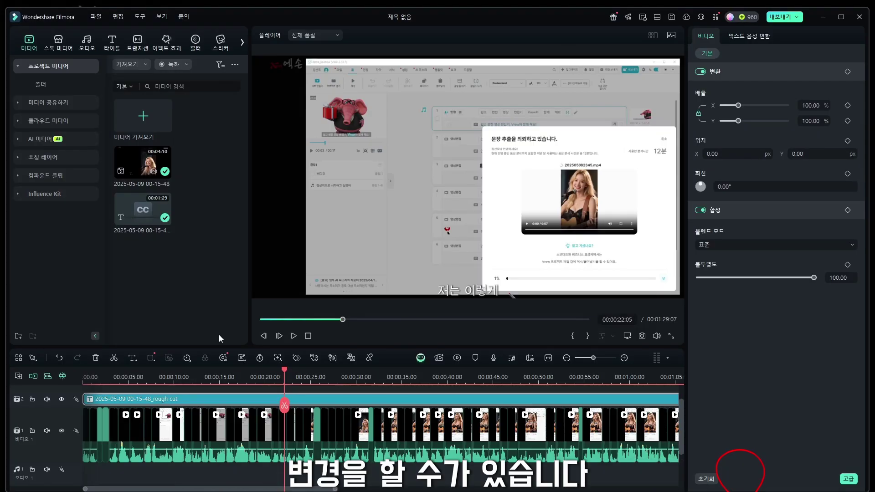
pyautogui.click(219, 380)
pyautogui.press('Delete')
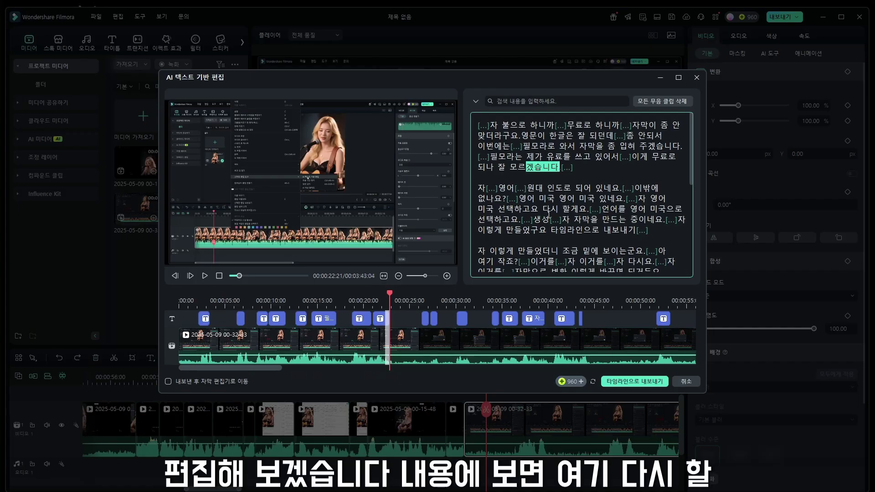
pyautogui.click(549, 213)
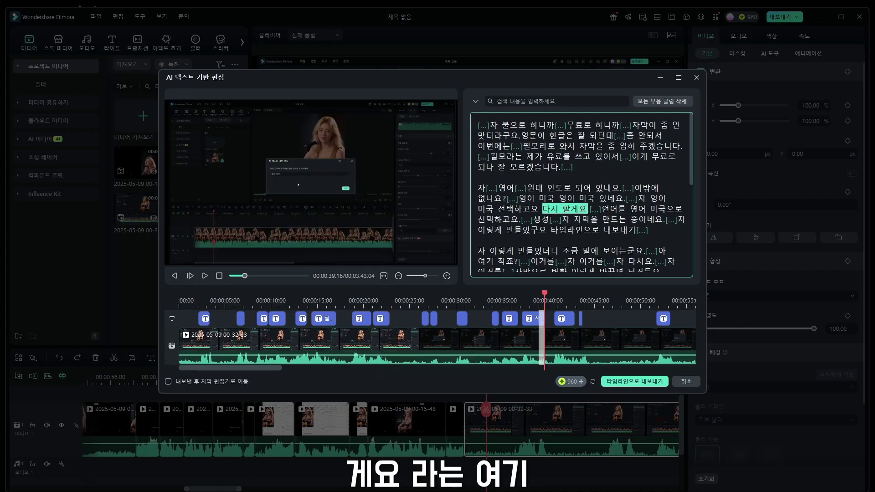
pyautogui.moveTo(553, 231)
pyautogui.mouseDown()
pyautogui.moveTo(593, 219)
pyautogui.moveTo(556, 232)
pyautogui.moveTo(597, 234)
pyautogui.mouseUp()
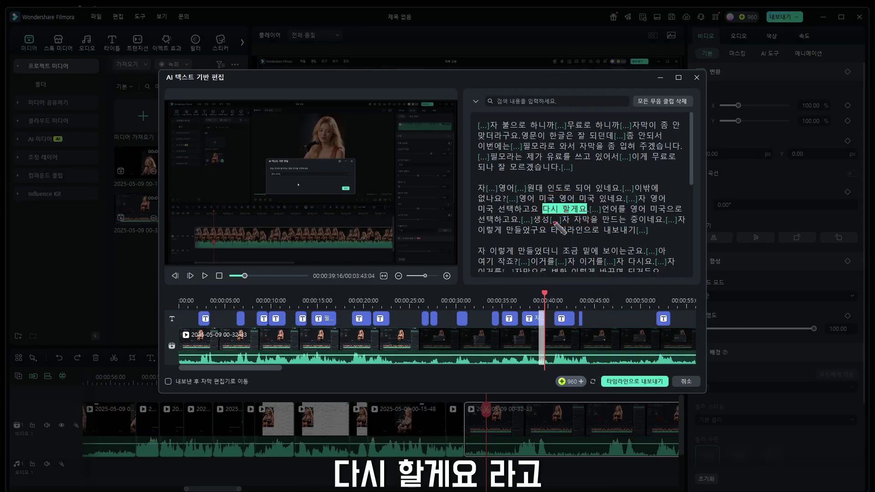
pyautogui.moveTo(566, 209); pyautogui.dragTo(589, 222)
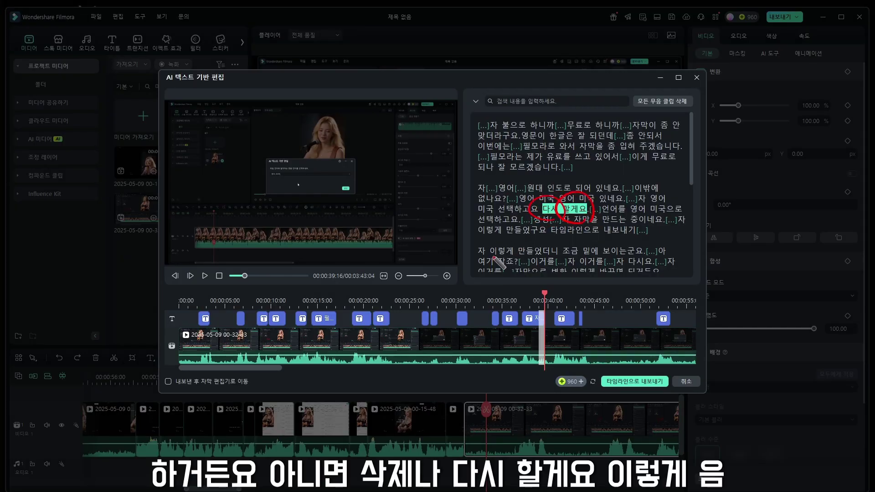
pyautogui.moveTo(437, 263)
pyautogui.mouseDown()
pyautogui.moveTo(362, 218)
pyautogui.moveTo(427, 221)
pyautogui.mouseUp()
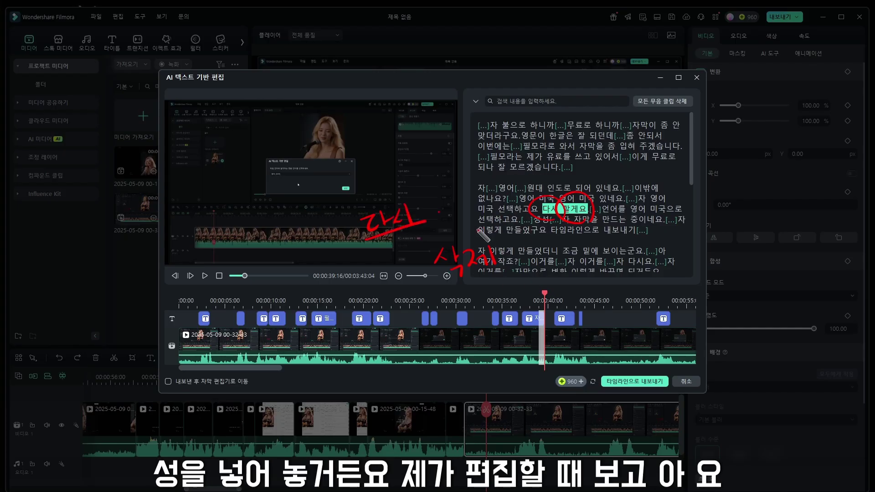
pyautogui.press('Escape')
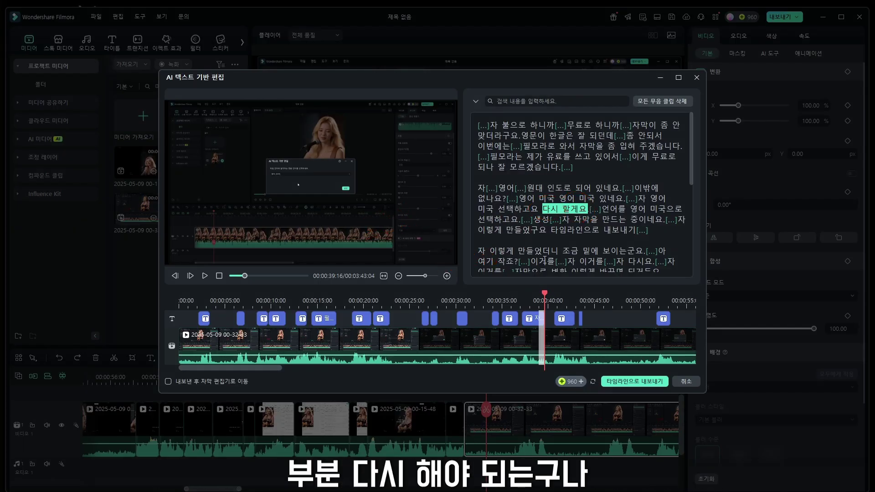
# Delete the botched passage from the "자" that opens the second paragraph through "다시 할게요." and the silence following it
pyautogui.click(532, 197)
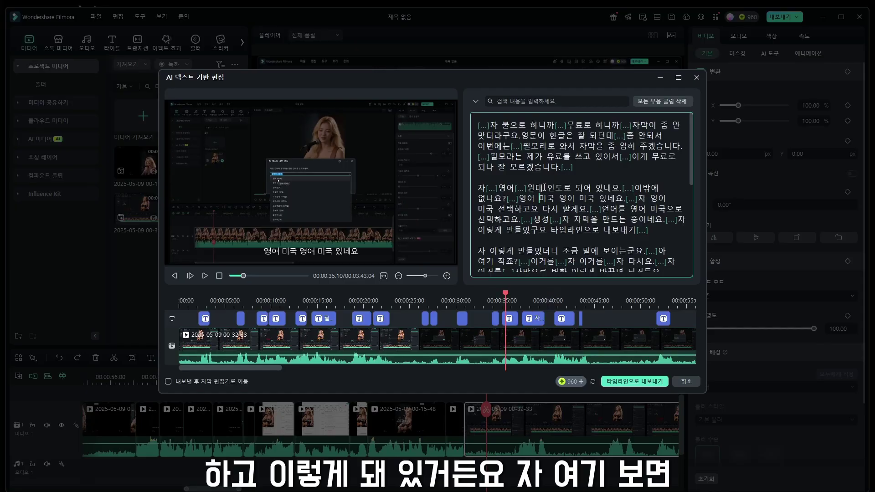
pyautogui.moveTo(544, 187)
pyautogui.mouseDown()
pyautogui.moveTo(647, 188)
pyautogui.moveTo(559, 199)
pyautogui.moveTo(618, 199)
pyautogui.mouseUp()
pyautogui.moveTo(506, 209); pyautogui.dragTo(540, 209)
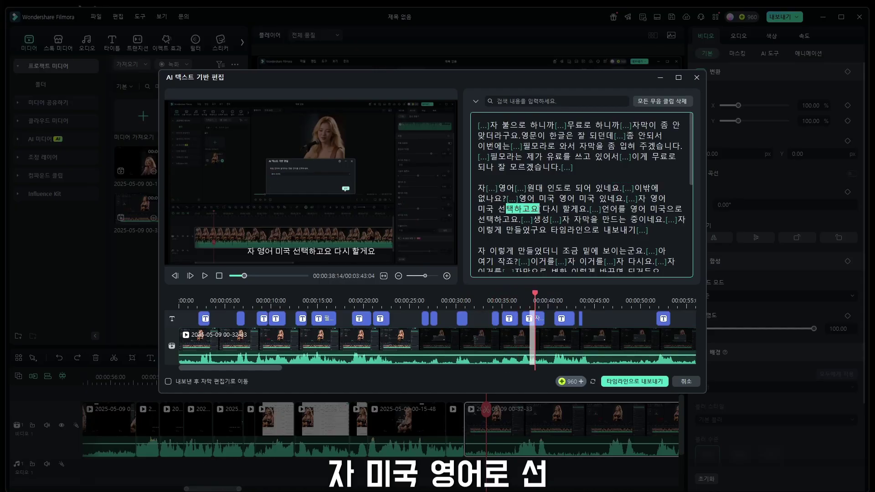
pyautogui.moveTo(600, 209)
pyautogui.mouseDown()
pyautogui.moveTo(547, 199)
pyautogui.moveTo(554, 188)
pyautogui.moveTo(479, 187)
pyautogui.mouseUp()
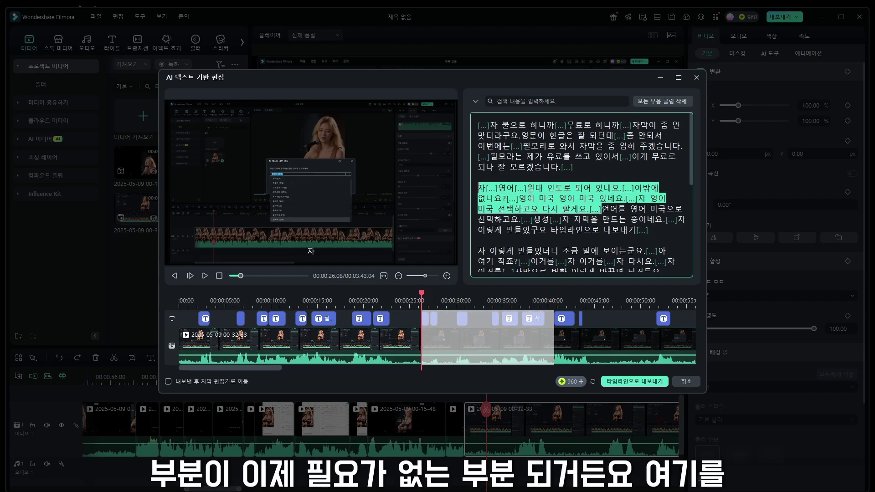
pyautogui.press('Delete')
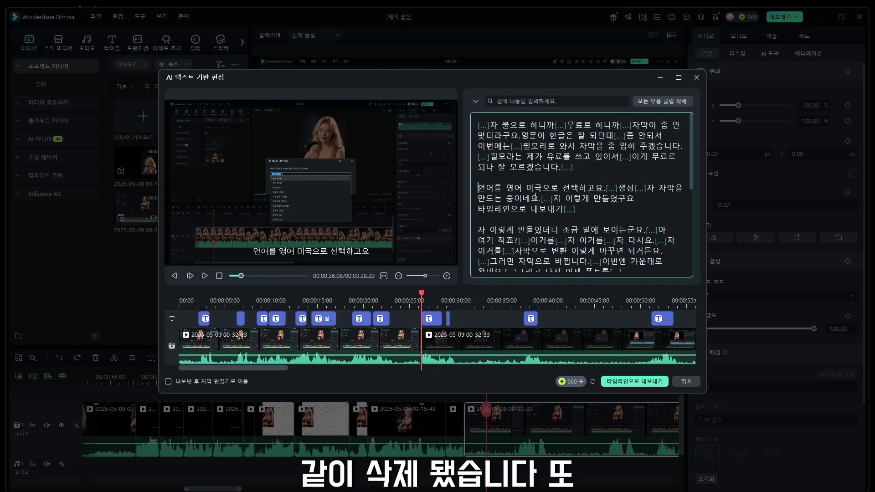
# Search the transcript for "다시" and play back the passage leading up to "자 다시요" to check the failed take
pyautogui.click(524, 100)
pyautogui.write('다시')
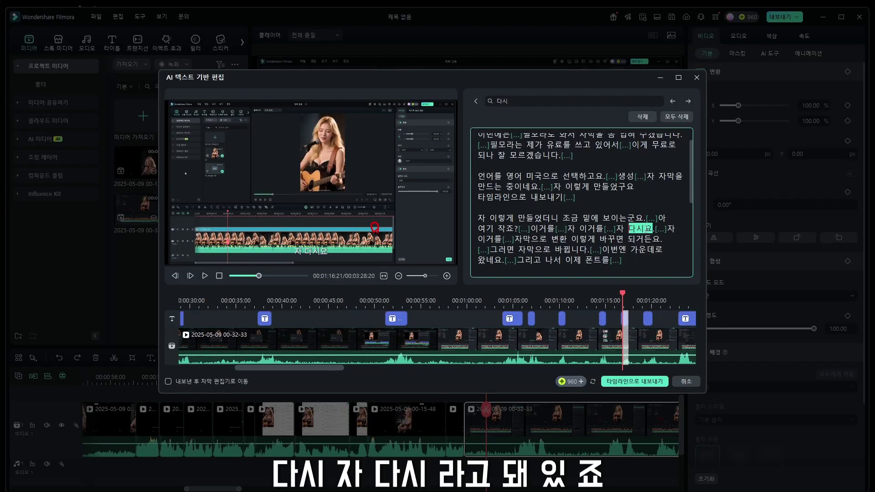
pyautogui.click(649, 229)
pyautogui.moveTo(620, 219); pyautogui.dragTo(477, 219)
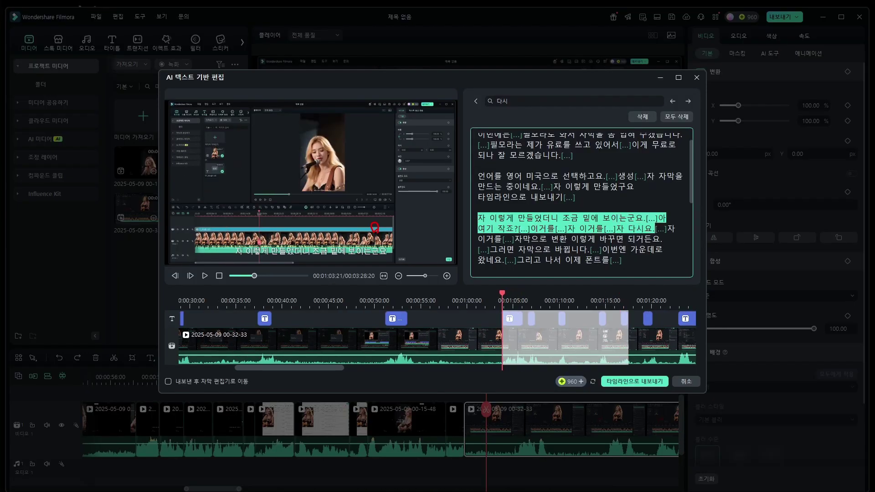
pyautogui.click(204, 275)
pyautogui.click(494, 299)
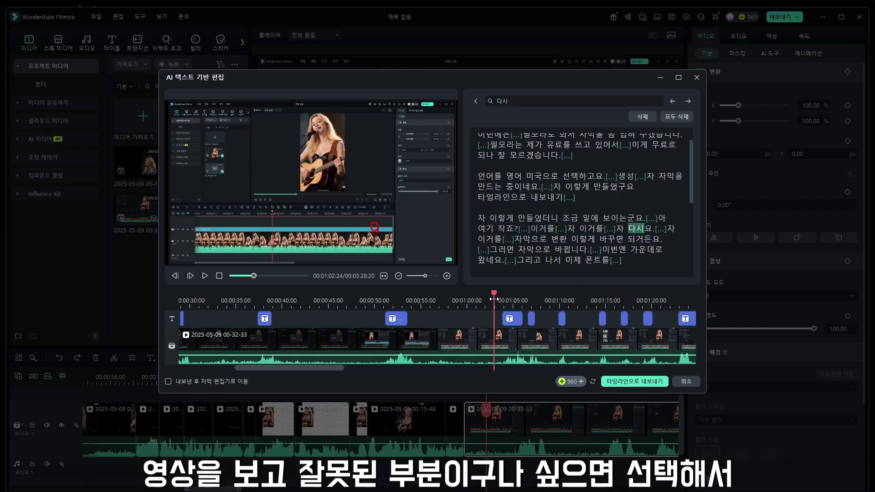
pyautogui.click(511, 318)
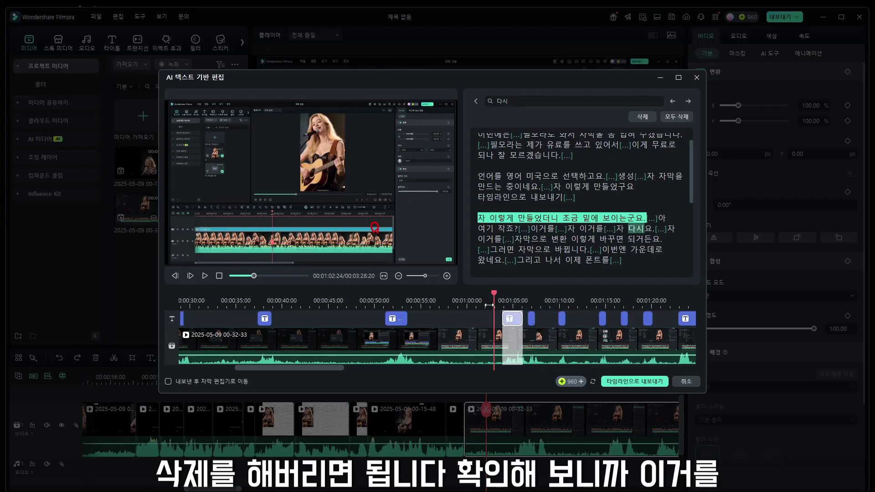
# Delete the transcript passage from "자 이렇게 만들었더니" up to just before "자막으로 변환 이렇게 바꾸면"
pyautogui.click(494, 239)
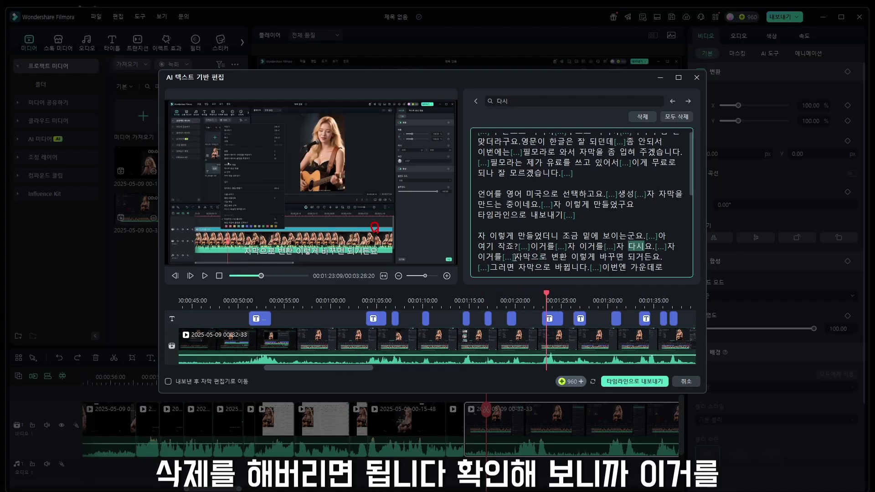
pyautogui.moveTo(514, 256); pyautogui.dragTo(477, 236)
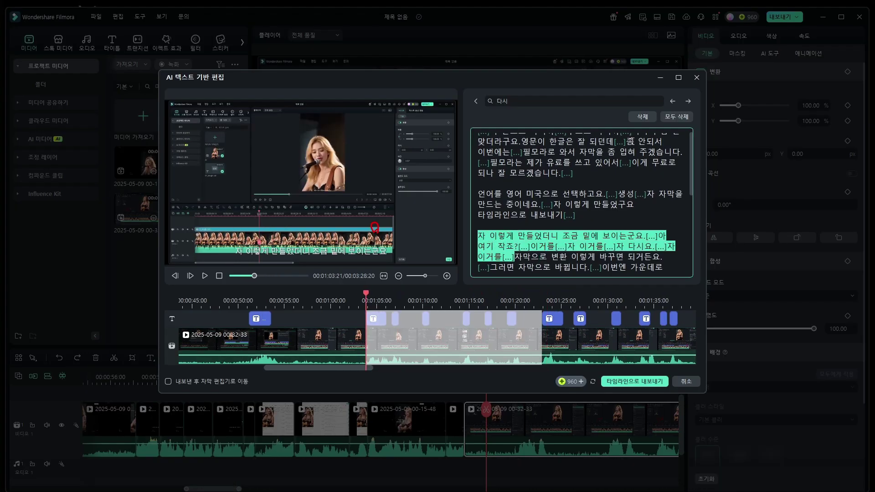
pyautogui.moveTo(356, 305)
pyautogui.mouseDown()
pyautogui.moveTo(555, 302)
pyautogui.moveTo(363, 316)
pyautogui.mouseUp()
pyautogui.press('Escape')
pyautogui.click(643, 118)
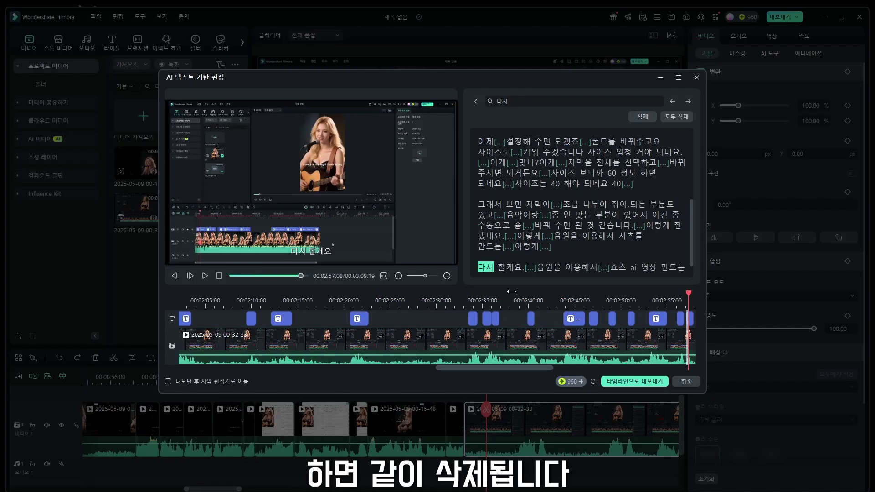
# Examine the "다시" search match at the start of the final paragraph using the match navigation
pyautogui.click(484, 268)
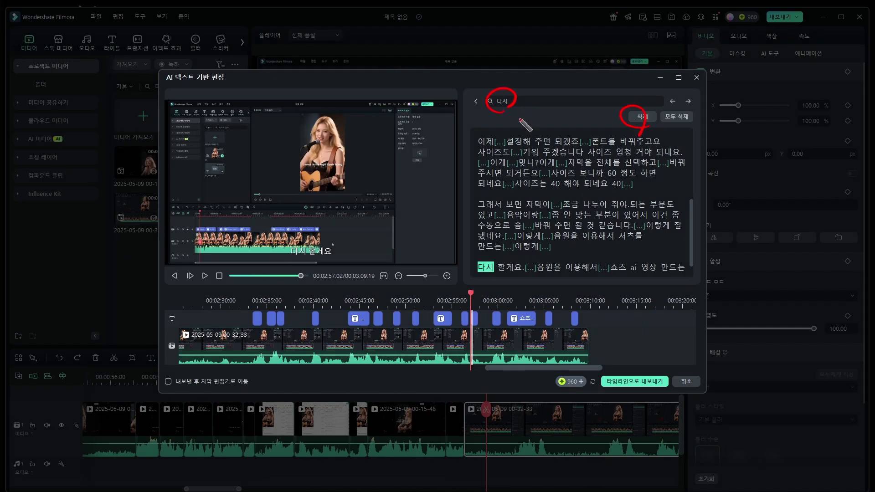
pyautogui.moveTo(519, 110); pyautogui.dragTo(521, 205)
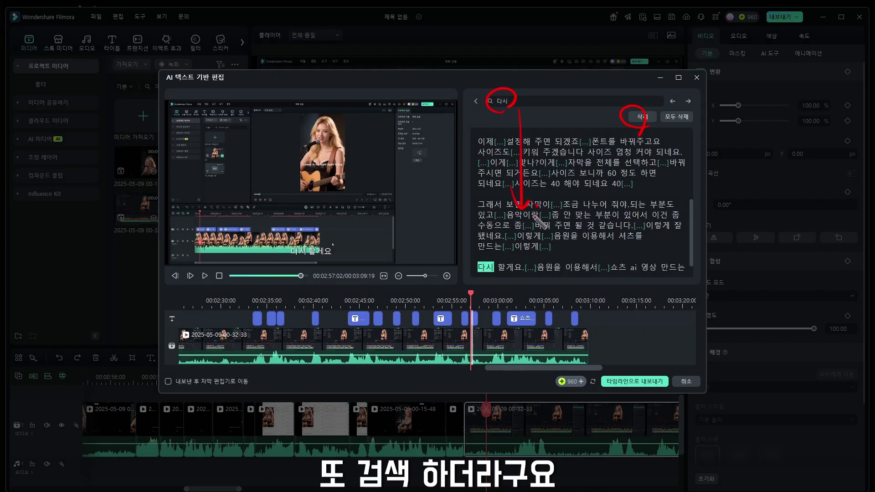
pyautogui.press('Escape')
pyautogui.hotkey('ctrl', '2')
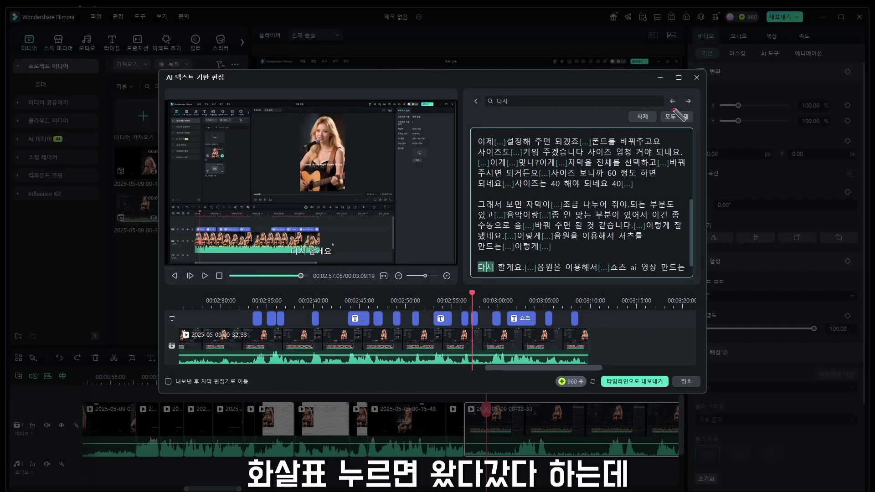
pyautogui.moveTo(677, 95); pyautogui.dragTo(675, 109)
pyautogui.press('Escape')
pyautogui.click(688, 102)
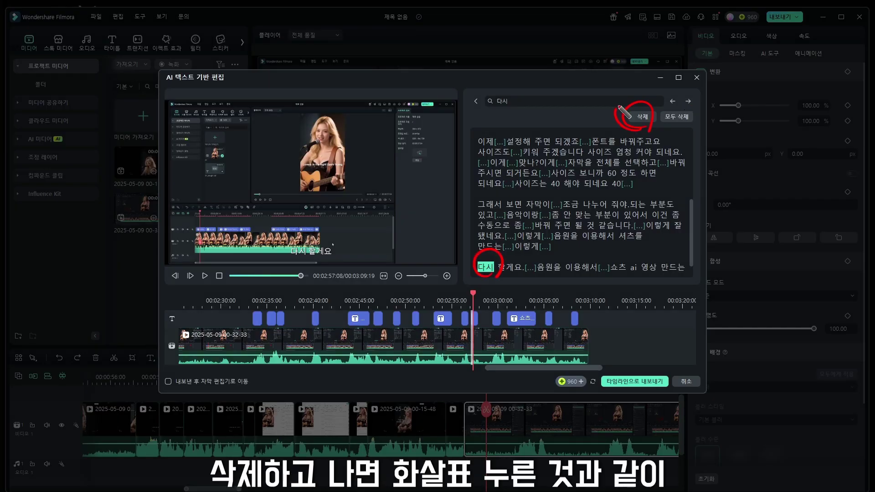
pyautogui.moveTo(689, 92); pyautogui.dragTo(687, 94)
pyautogui.press('Escape')
# Play back around the matched cue and delete the passage from the silence before "이렇게 잘 됐네요" through "다시 할게요." and its trailing silence
pyautogui.click(480, 267)
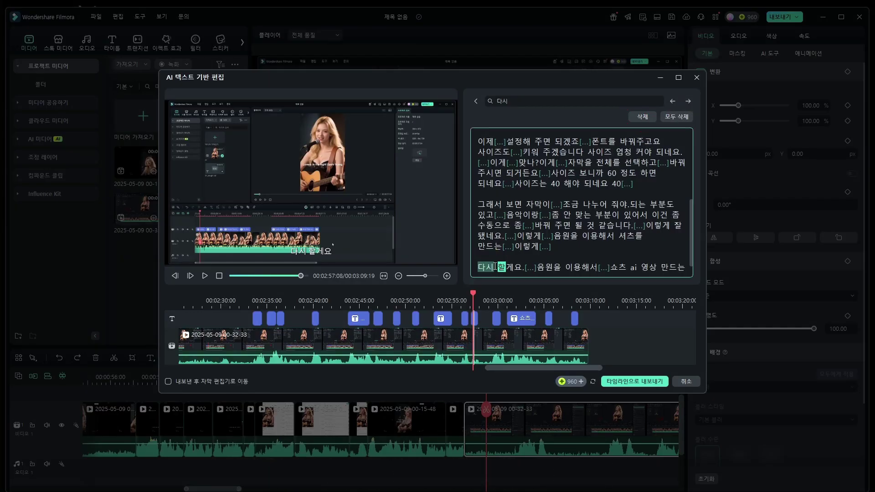
pyautogui.press('space')
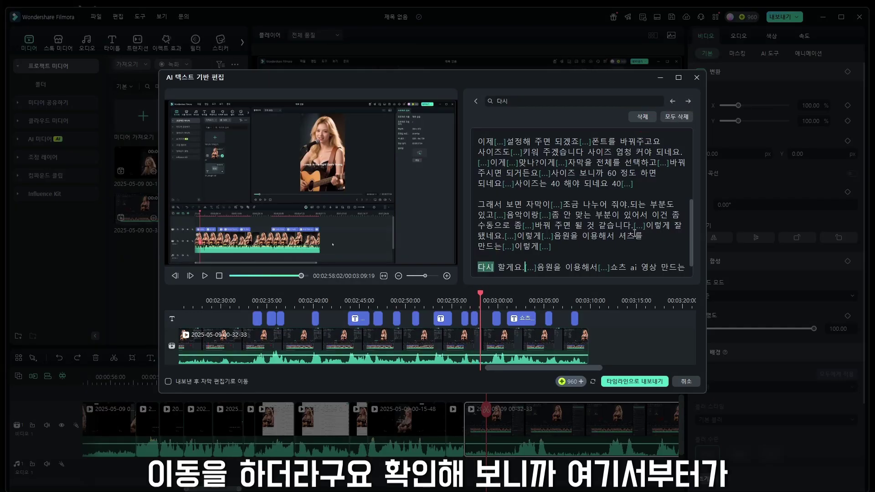
pyautogui.moveTo(647, 225)
pyautogui.mouseDown()
pyautogui.moveTo(637, 235)
pyautogui.moveTo(553, 246)
pyautogui.moveTo(525, 262)
pyautogui.moveTo(537, 267)
pyautogui.mouseUp()
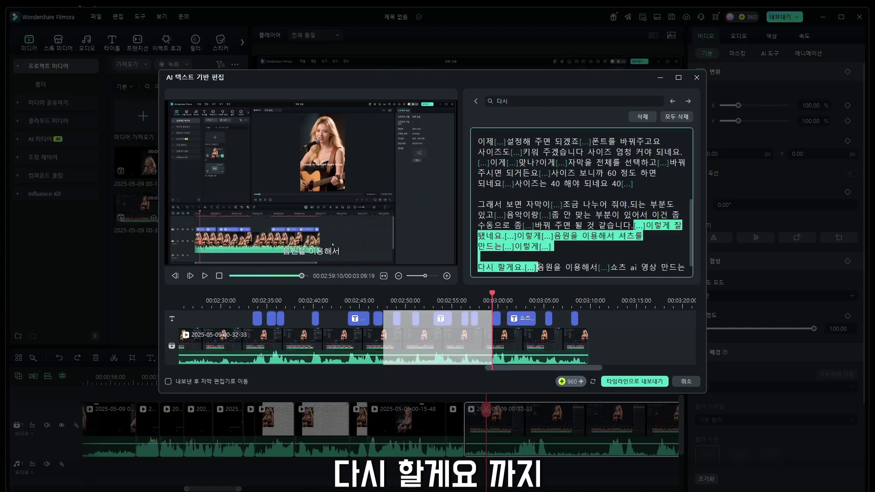
pyautogui.click(636, 117)
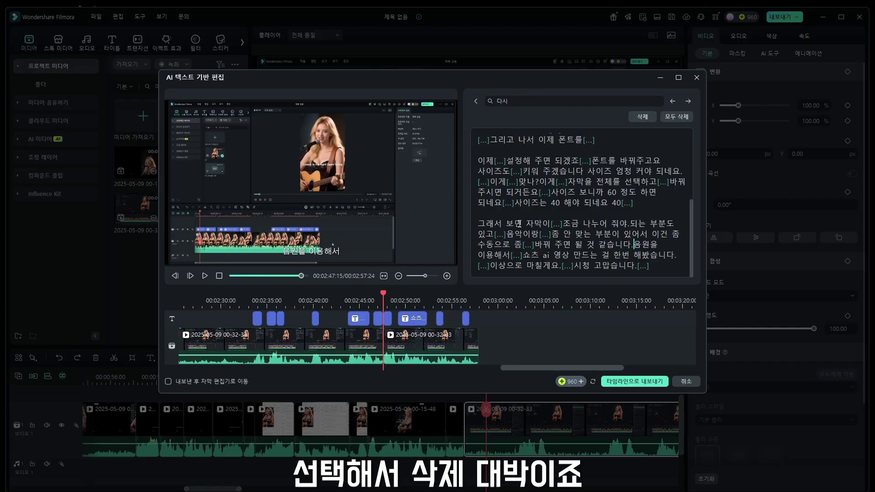
# Review the remaining transcript for passages that do not fit, checking "음악이랑" and the silence before "사이즈 보니까"
pyautogui.scroll(5, 519, 224)
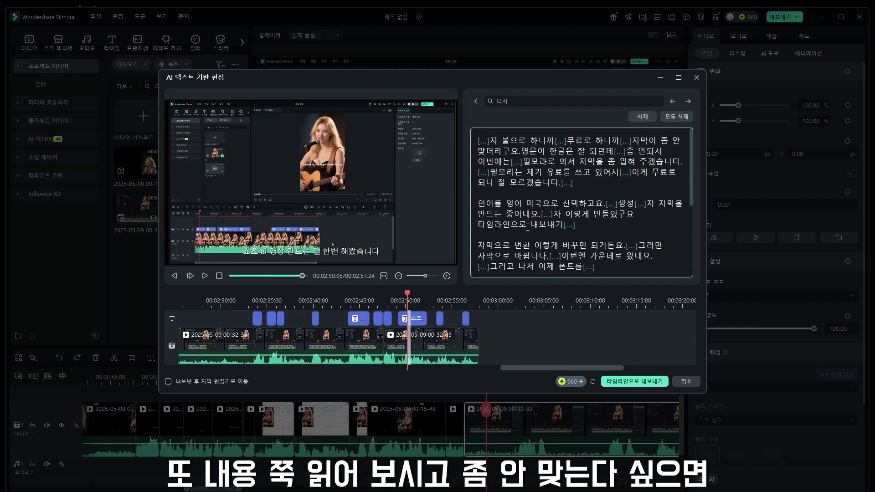
pyautogui.scroll(-5, 525, 214)
pyautogui.click(523, 233)
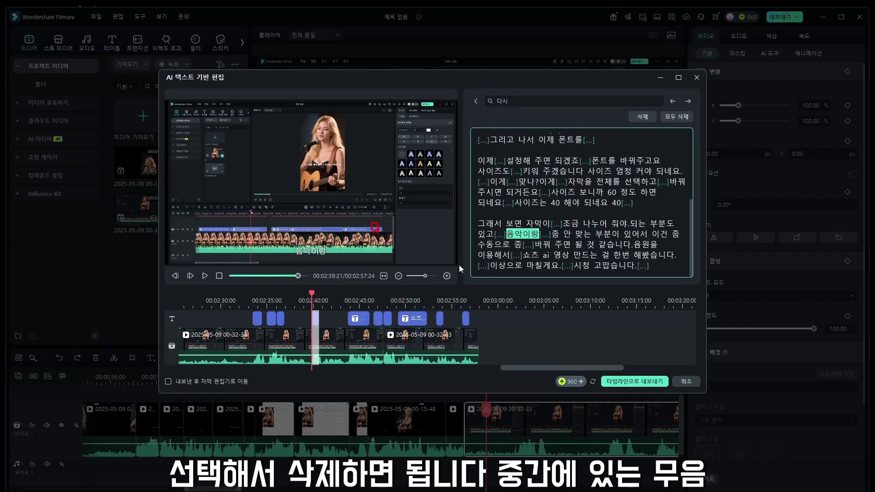
pyautogui.click(545, 192)
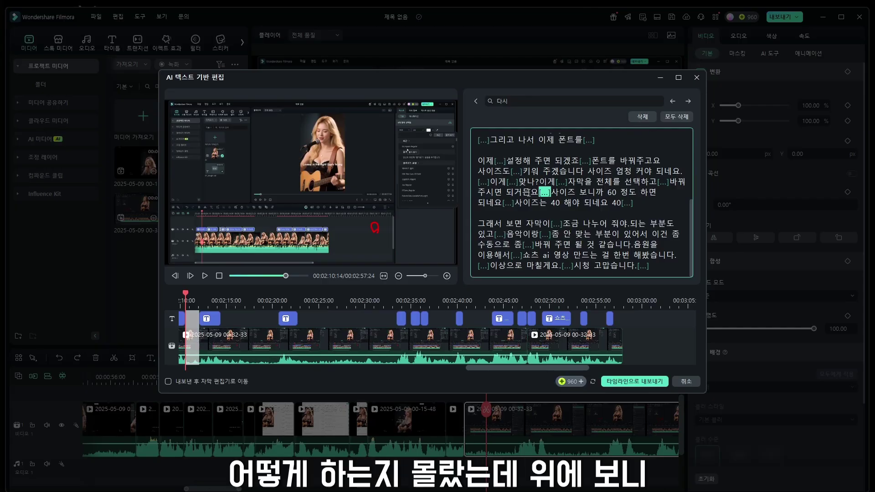
# Leave the "다시" search, delete all silent clips from the transcript and export the resulting cut to the timeline
pyautogui.moveTo(472, 108)
pyautogui.mouseDown()
pyautogui.moveTo(466, 97)
pyautogui.moveTo(471, 106)
pyautogui.mouseUp()
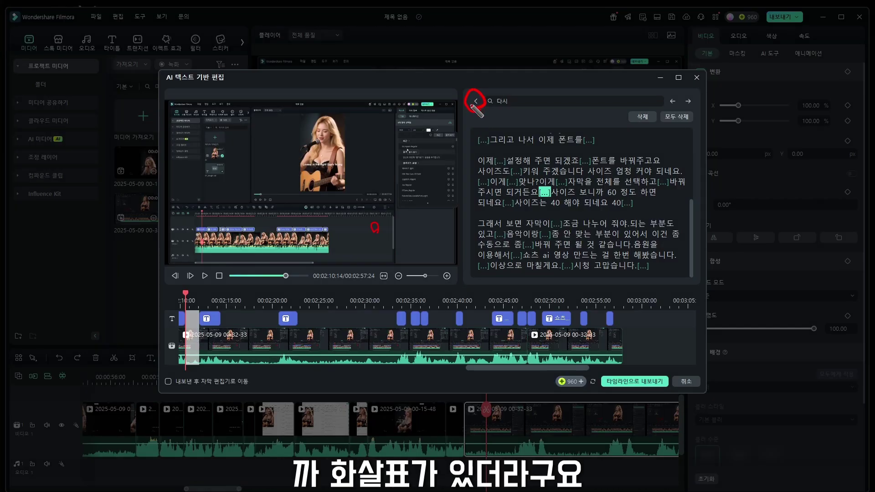
pyautogui.click(476, 101)
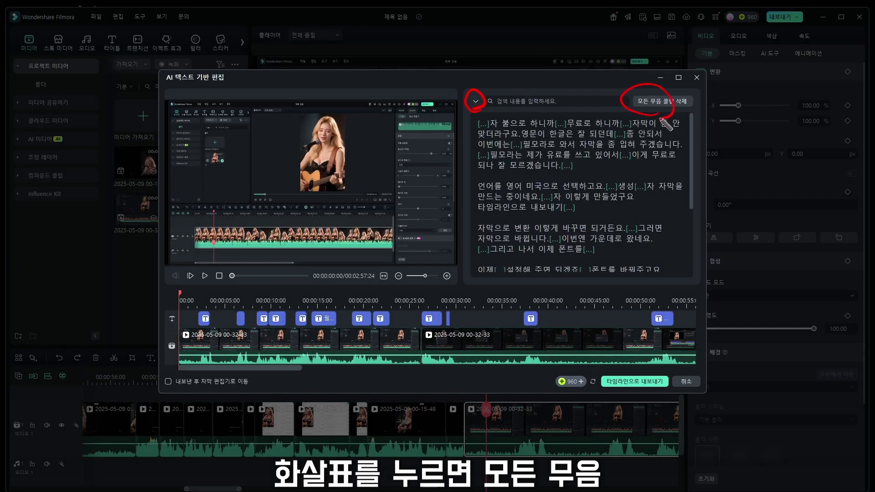
pyautogui.click(476, 102)
pyautogui.click(477, 101)
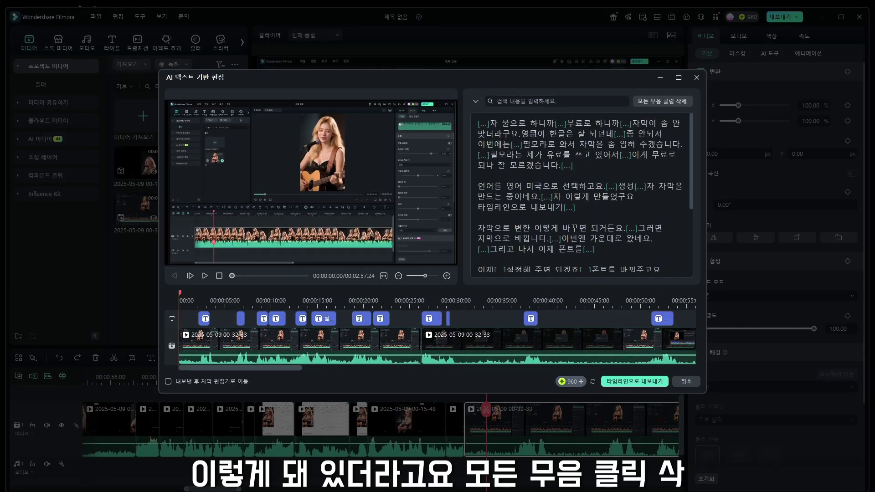
pyautogui.moveTo(631, 81); pyautogui.dragTo(629, 82)
pyautogui.click(660, 102)
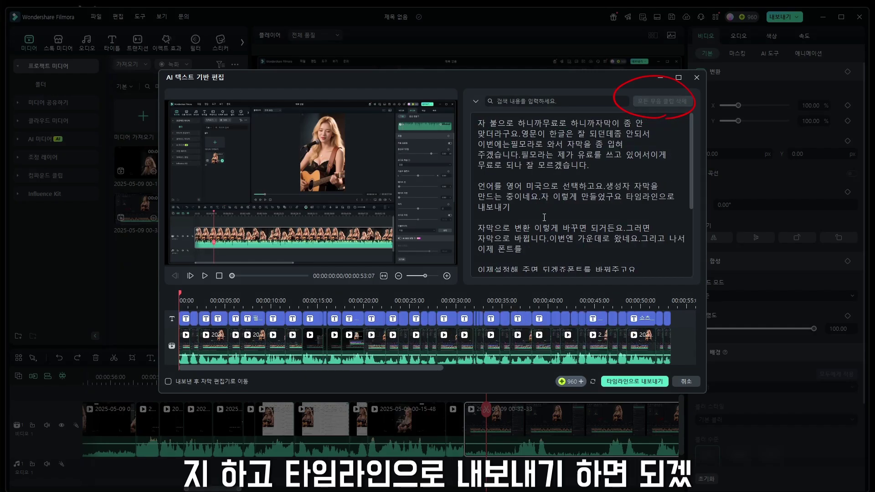
pyautogui.moveTo(601, 378)
pyautogui.mouseDown()
pyautogui.moveTo(636, 391)
pyautogui.moveTo(628, 399)
pyautogui.mouseUp()
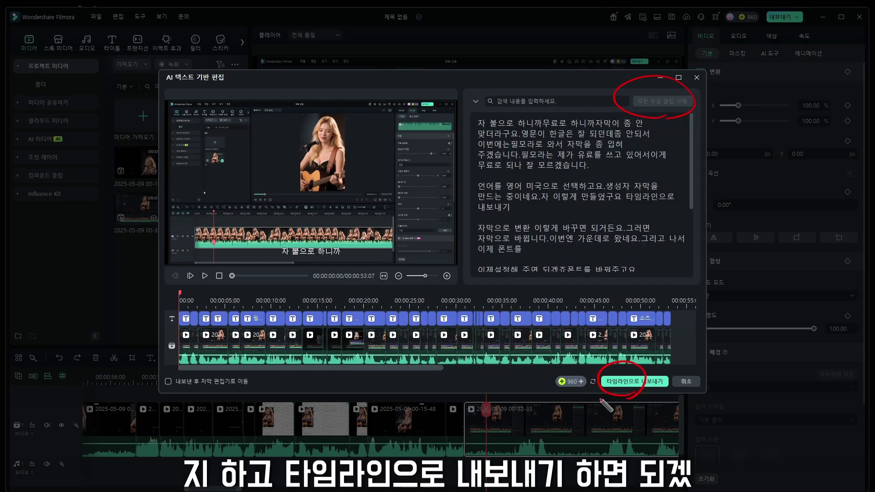
pyautogui.click(629, 383)
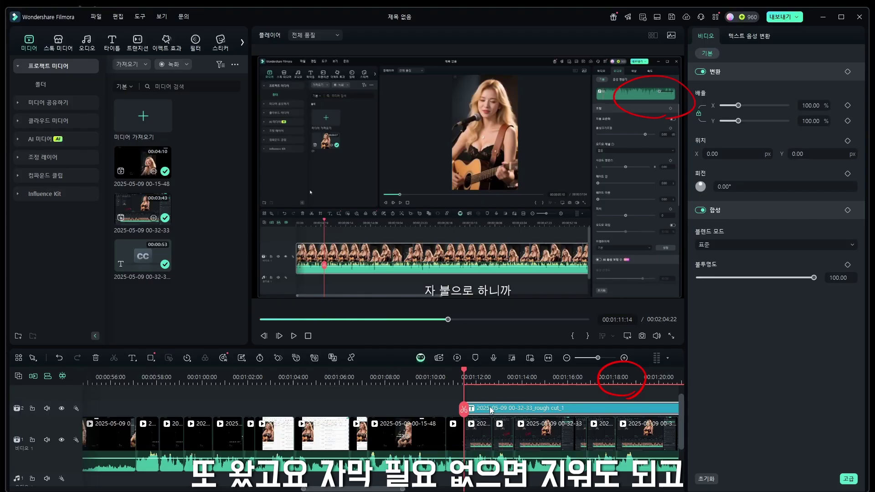
pyautogui.click(489, 408)
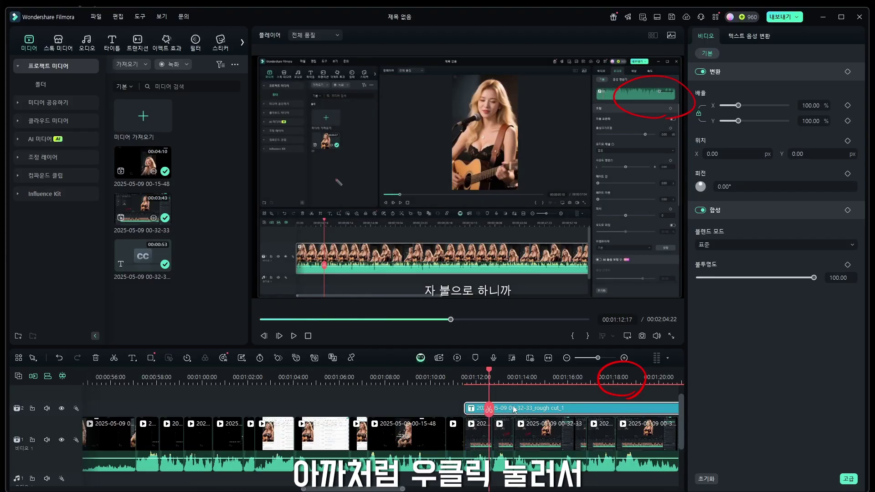
pyautogui.rightClick(514, 408)
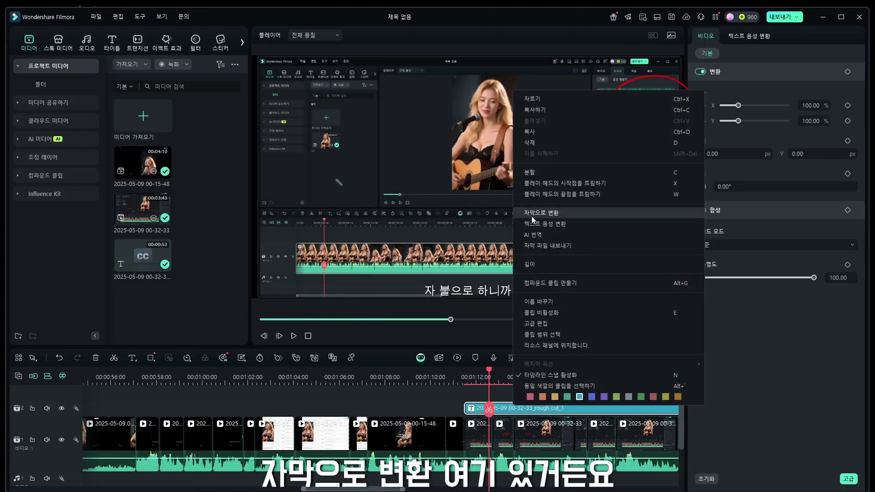
pyautogui.click(532, 219)
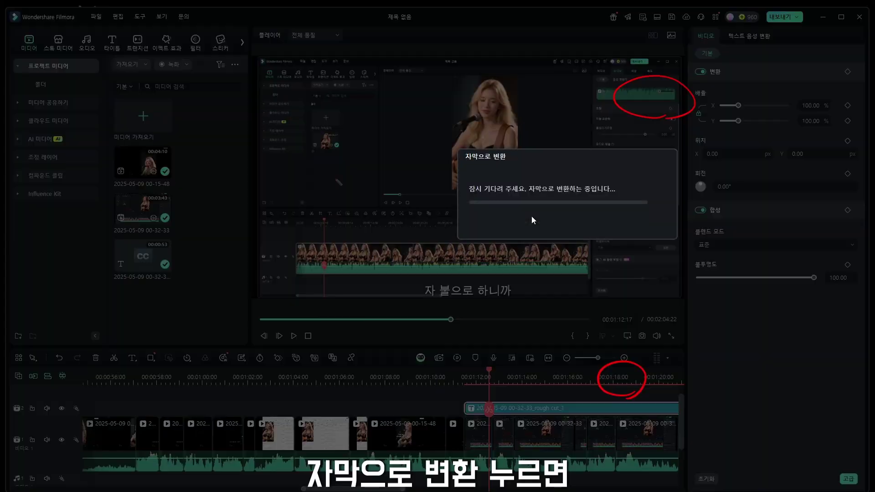
# Set the font of the first converted subtitle, "자 불으로 하니까", to Do Hyeon
pyautogui.click(478, 376)
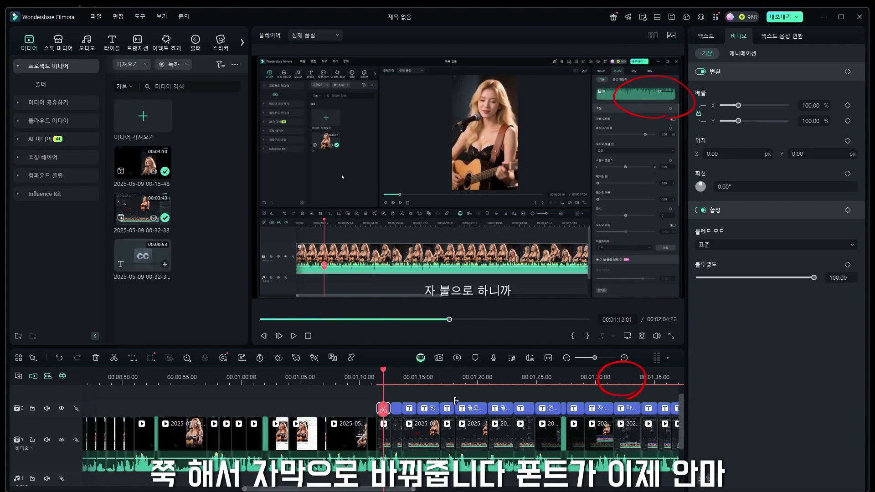
pyautogui.click(707, 36)
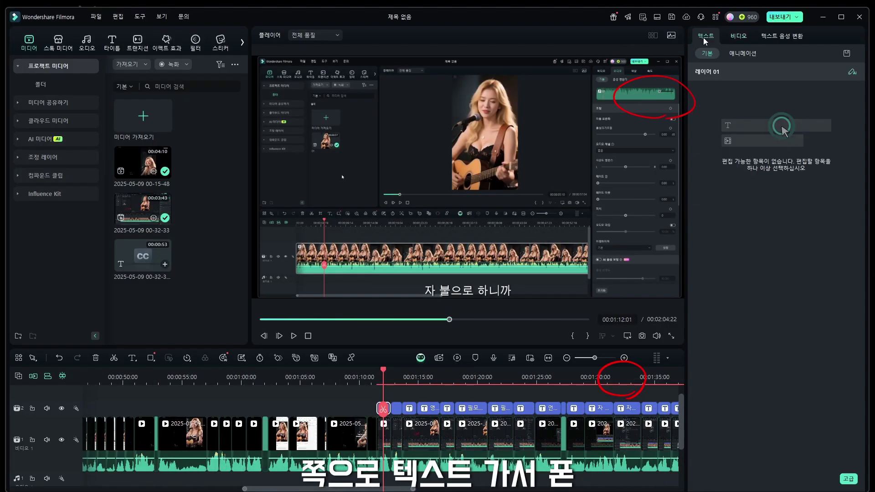
pyautogui.click(714, 132)
pyautogui.scroll(3, 718, 229)
pyautogui.click(725, 182)
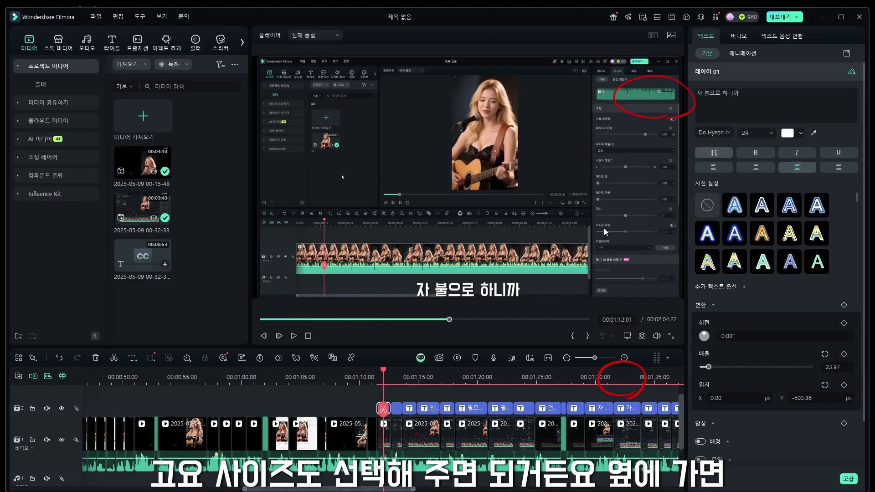
# Select all the converted subtitle clips on the timeline and set their font to Do Hyeon together
pyautogui.click(371, 399)
pyautogui.scroll(-2, 385, 406)
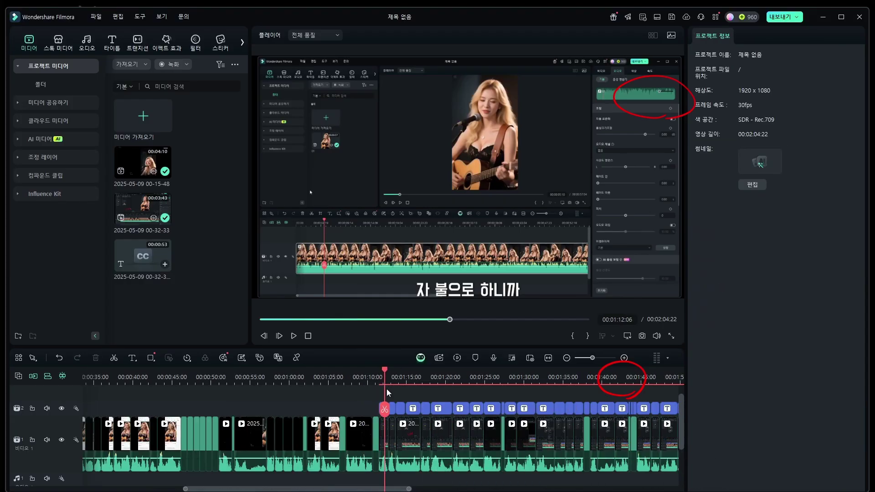
pyautogui.click(392, 408)
pyautogui.moveTo(394, 380); pyautogui.dragTo(430, 378)
pyautogui.moveTo(394, 489); pyautogui.dragTo(460, 489)
pyautogui.moveTo(194, 395); pyautogui.dragTo(370, 410)
pyautogui.moveTo(522, 409); pyautogui.dragTo(611, 401)
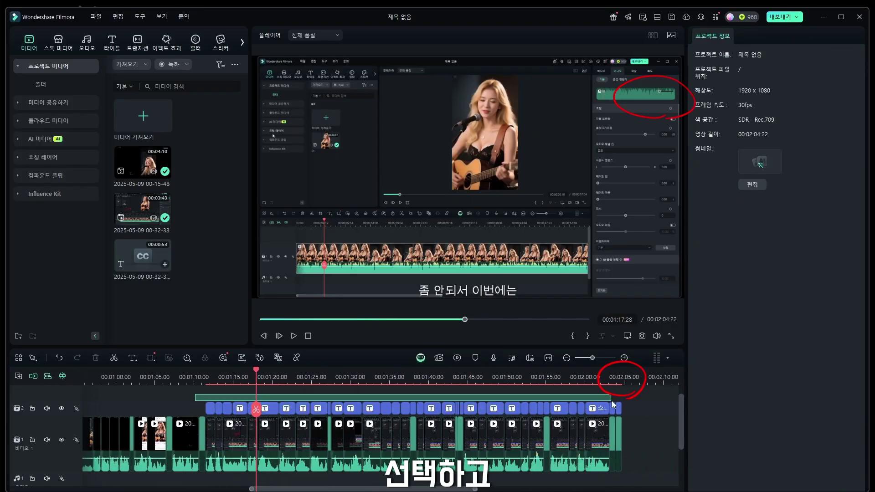
pyautogui.click(715, 96)
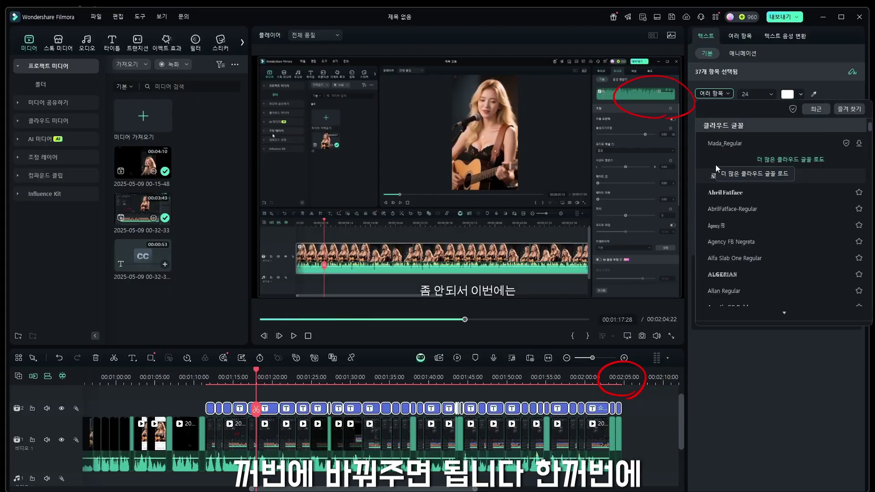
pyautogui.click(715, 144)
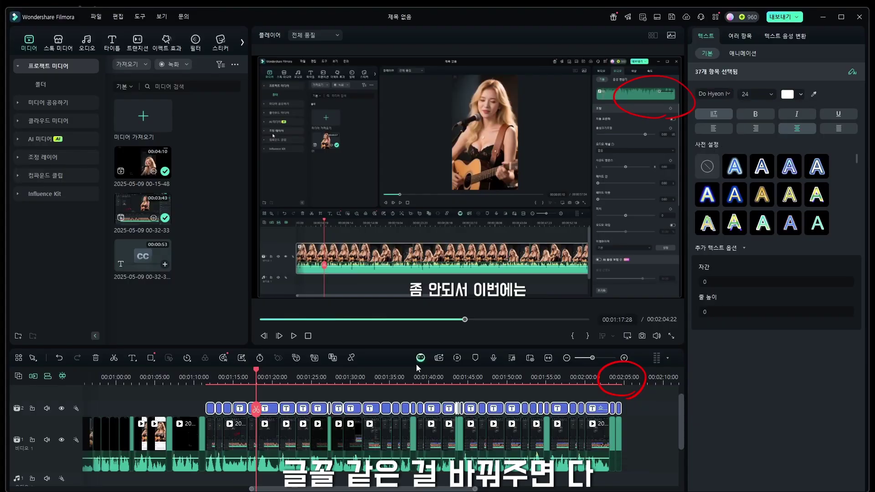